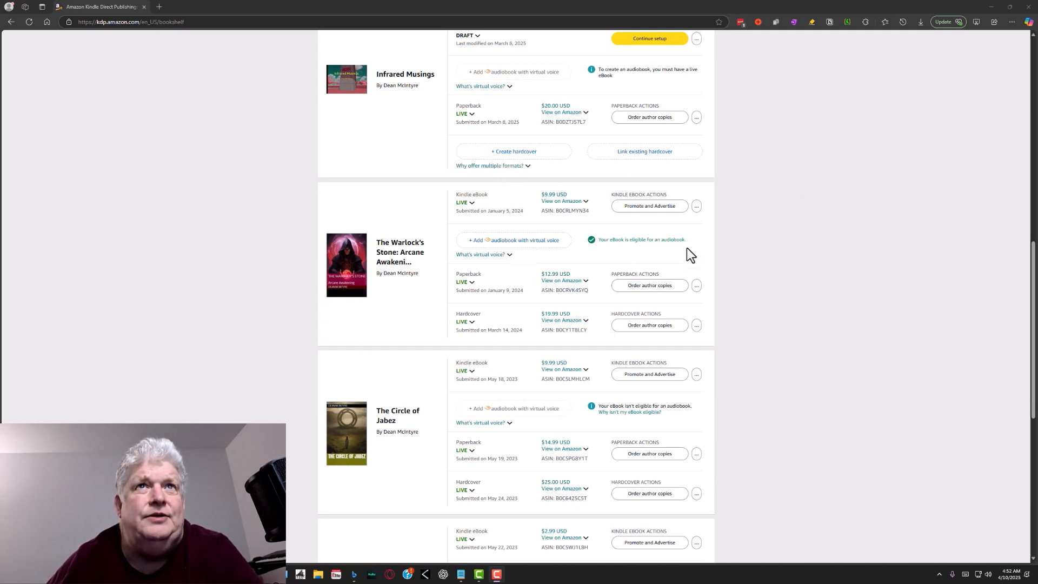
# Check why The Circle of Jabez eBook isn't eligible for an audiobook and dismiss the explanation
pyautogui.click(642, 414)
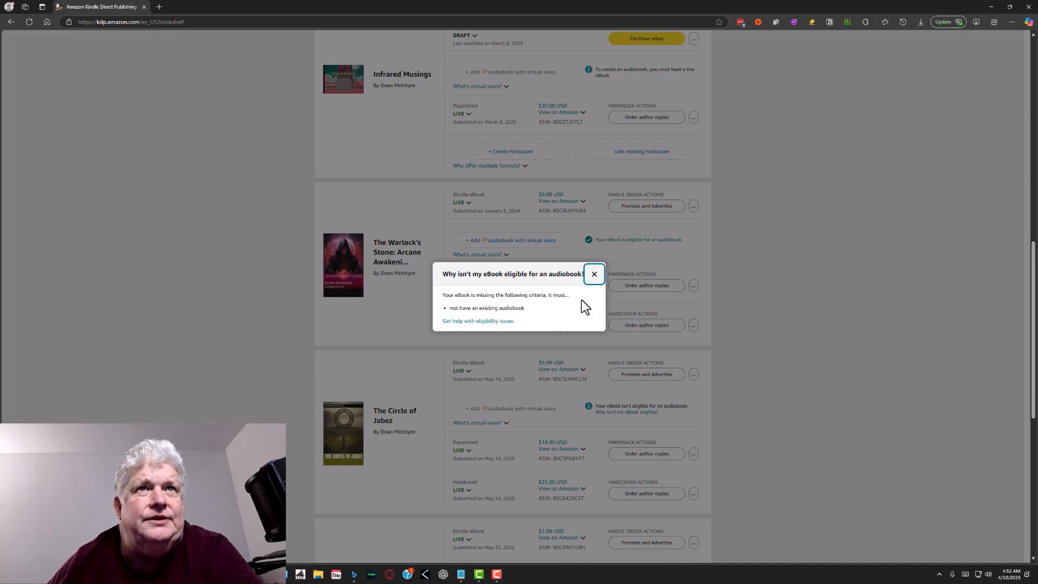
pyautogui.click(595, 274)
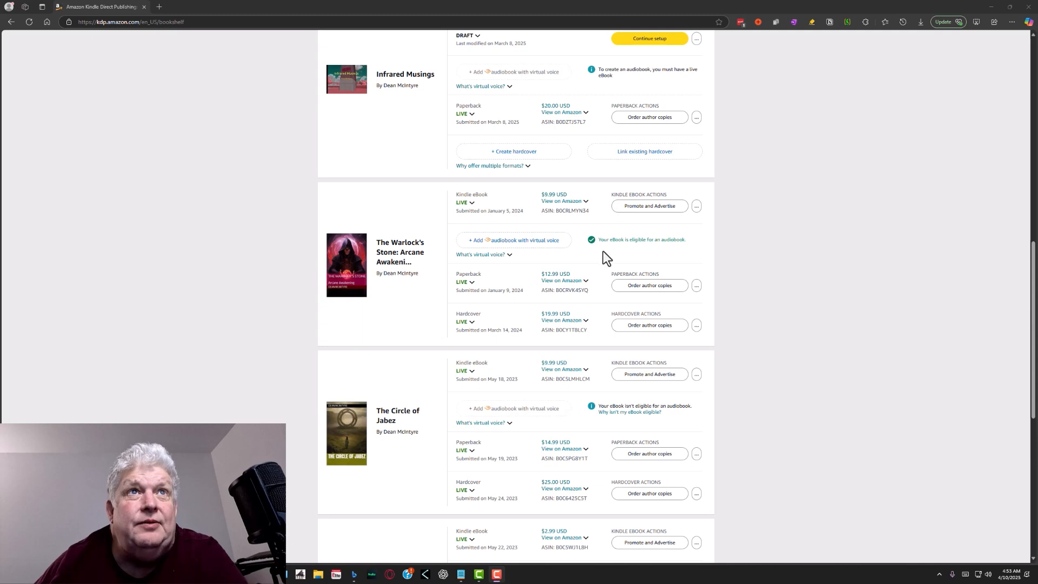
# Start setting up an audiobook with virtual voice for The Warlock's Stone: Arcane Awakening
pyautogui.click(509, 249)
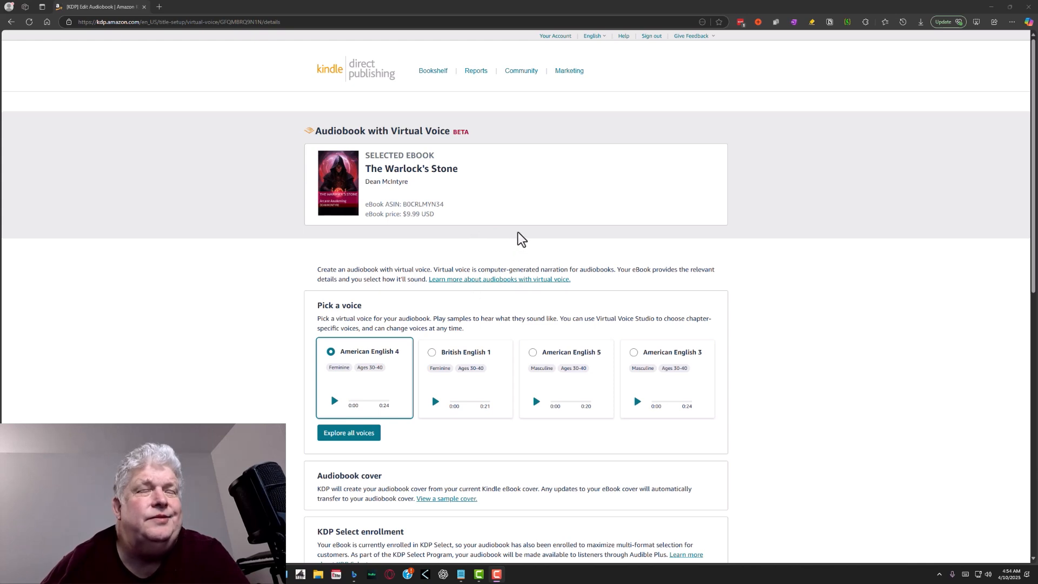
pyautogui.scroll(-1, 520, 237)
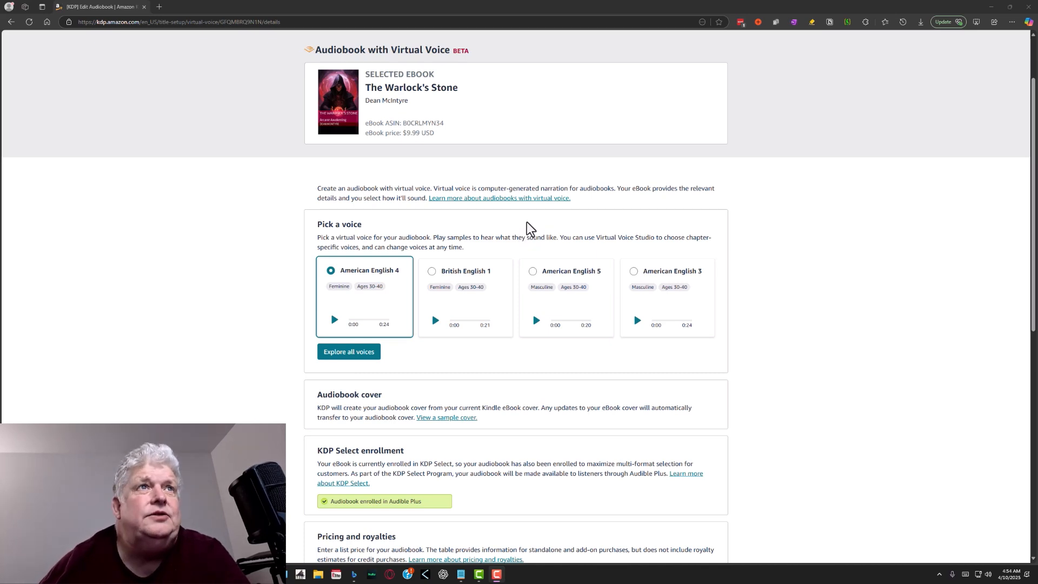
# Play the suggested voice samples for American English 4, British English 1, American English 5 and American English 3
pyautogui.click(580, 319)
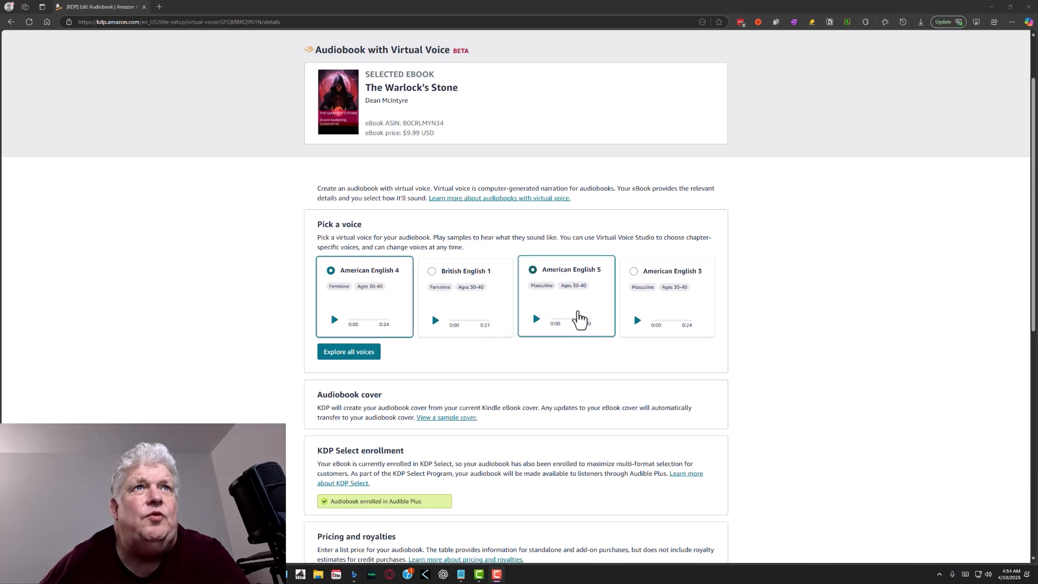
pyautogui.click(427, 333)
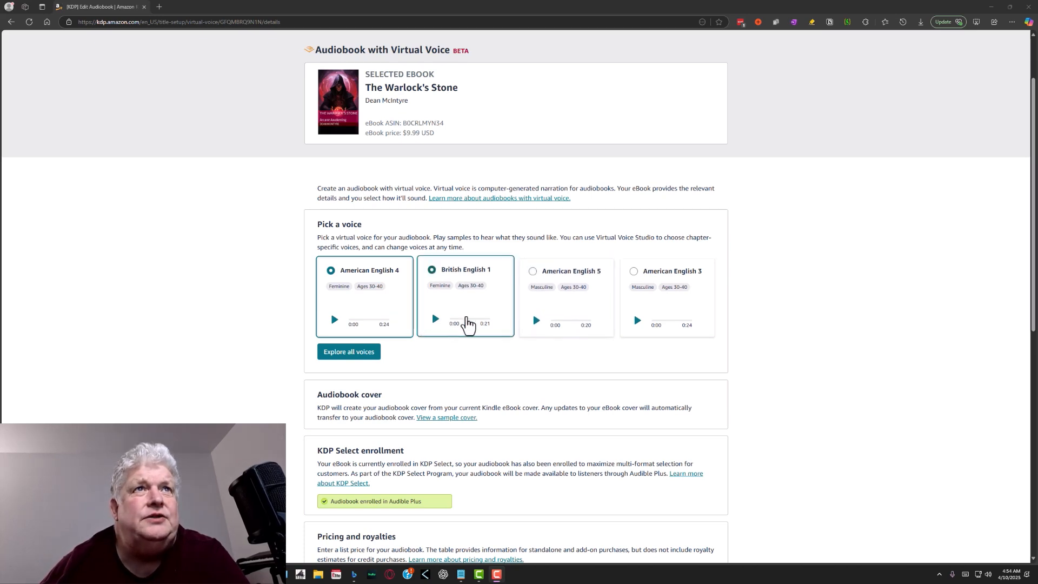
pyautogui.click(334, 321)
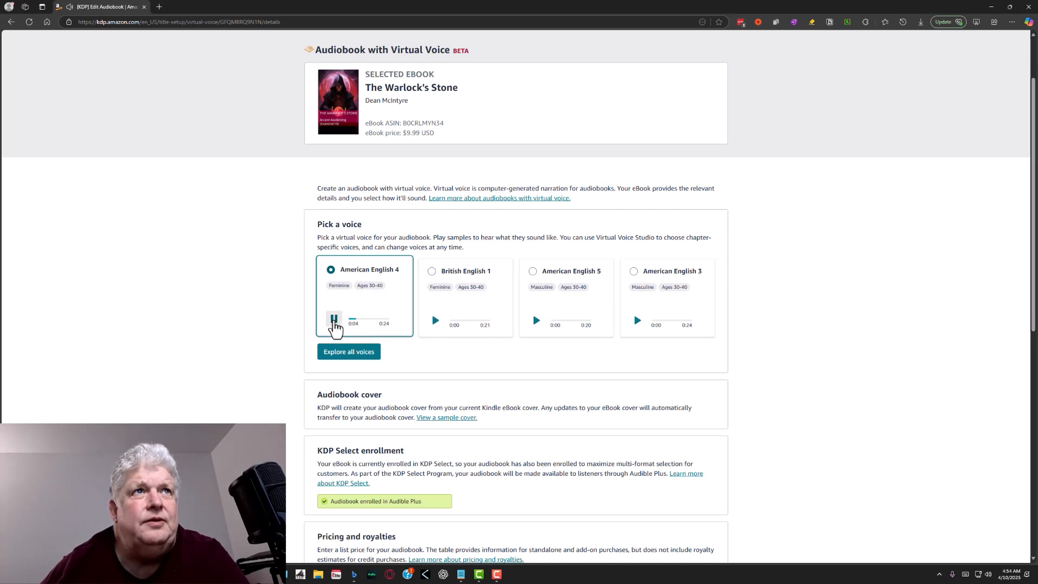
pyautogui.click(435, 321)
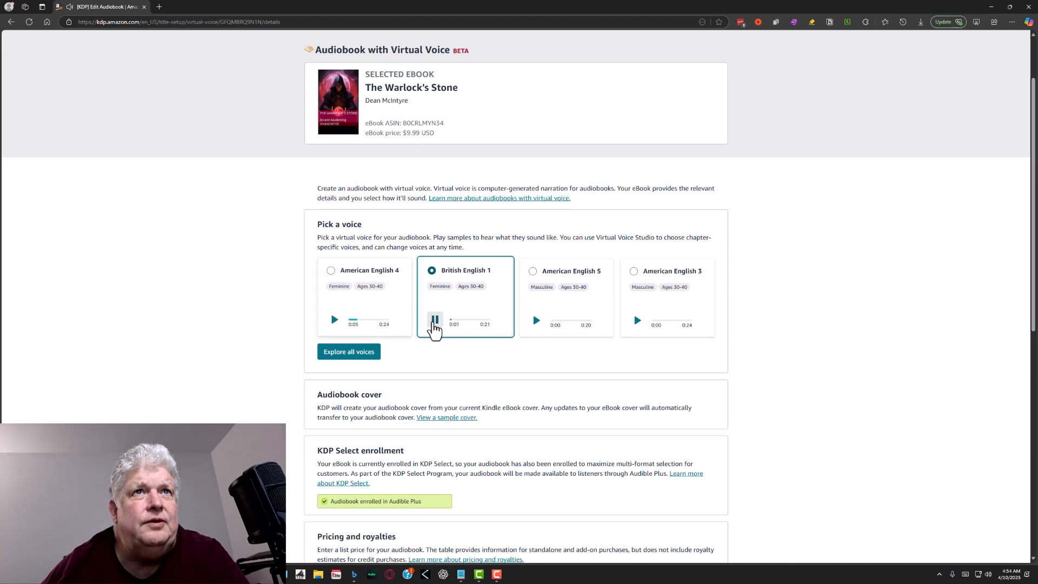
pyautogui.click(537, 320)
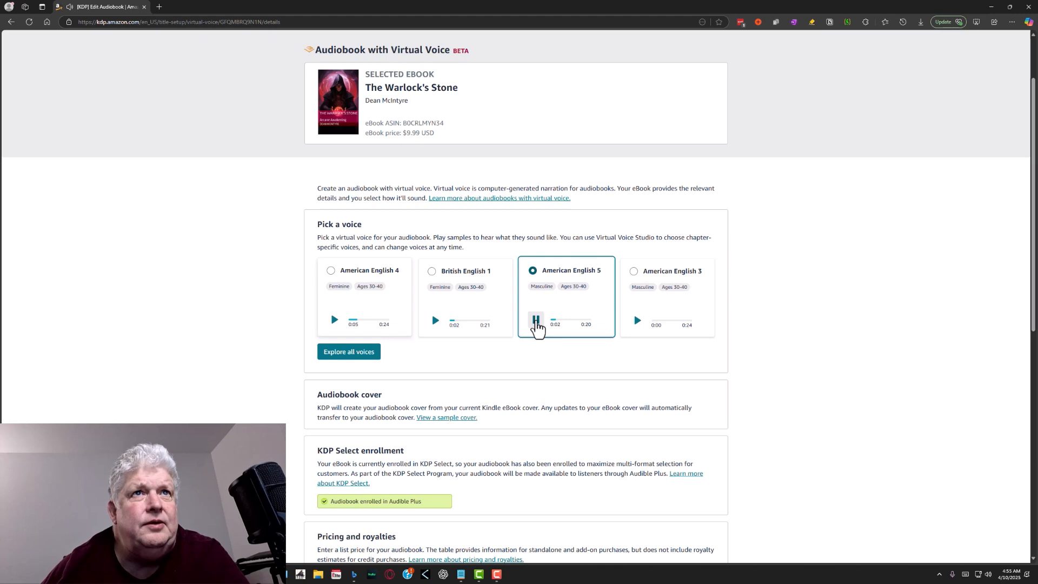
pyautogui.click(638, 321)
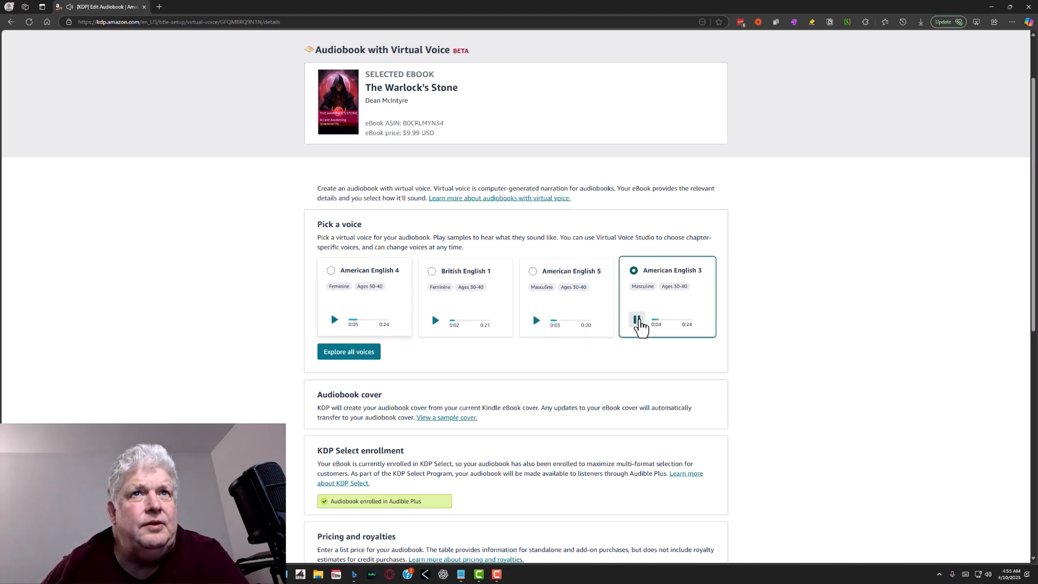
pyautogui.click(638, 321)
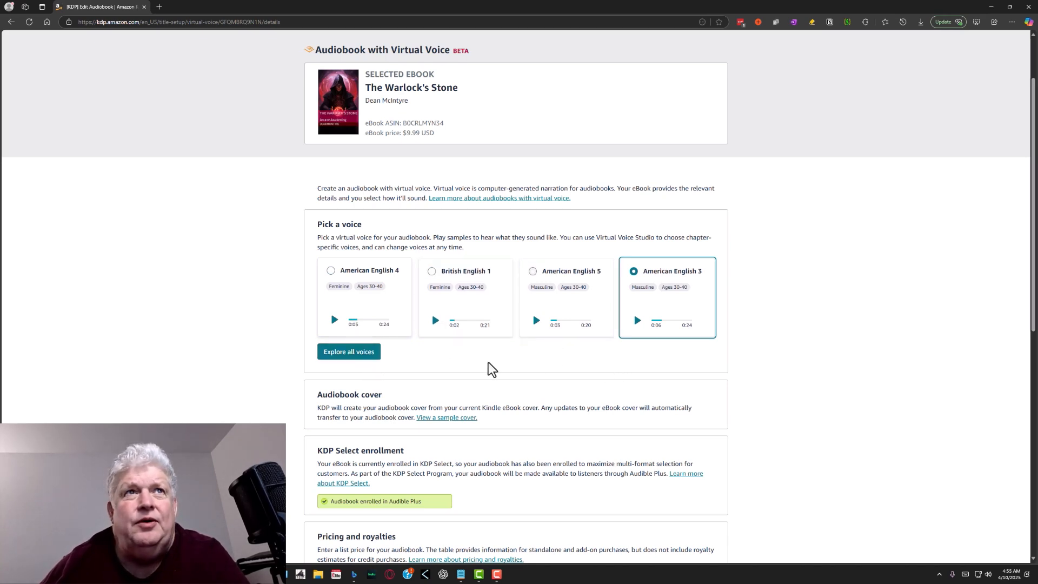
pyautogui.click(365, 353)
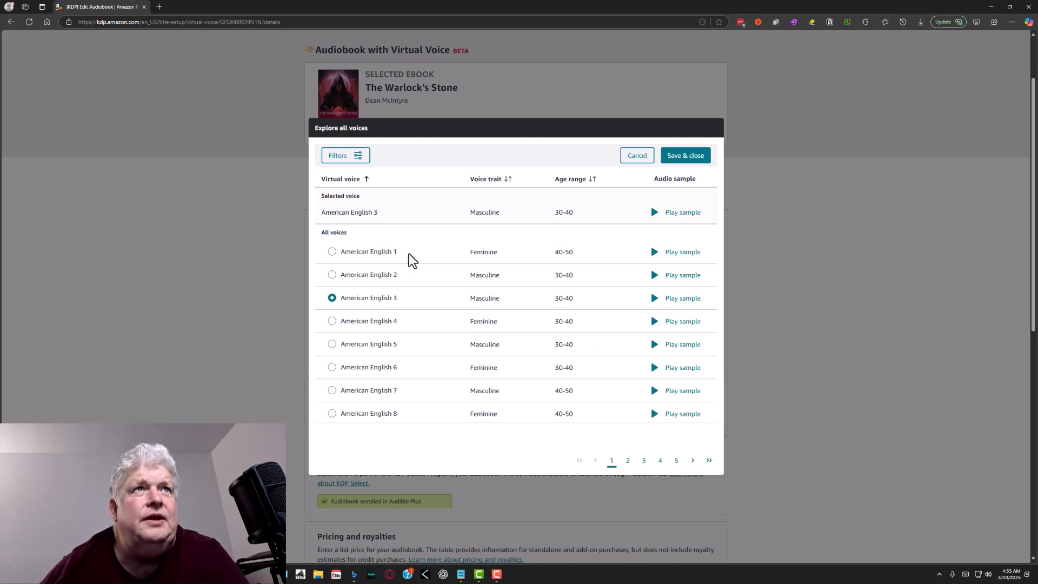
pyautogui.scroll(-1, 427, 305)
pyautogui.scroll(2, 657, 202)
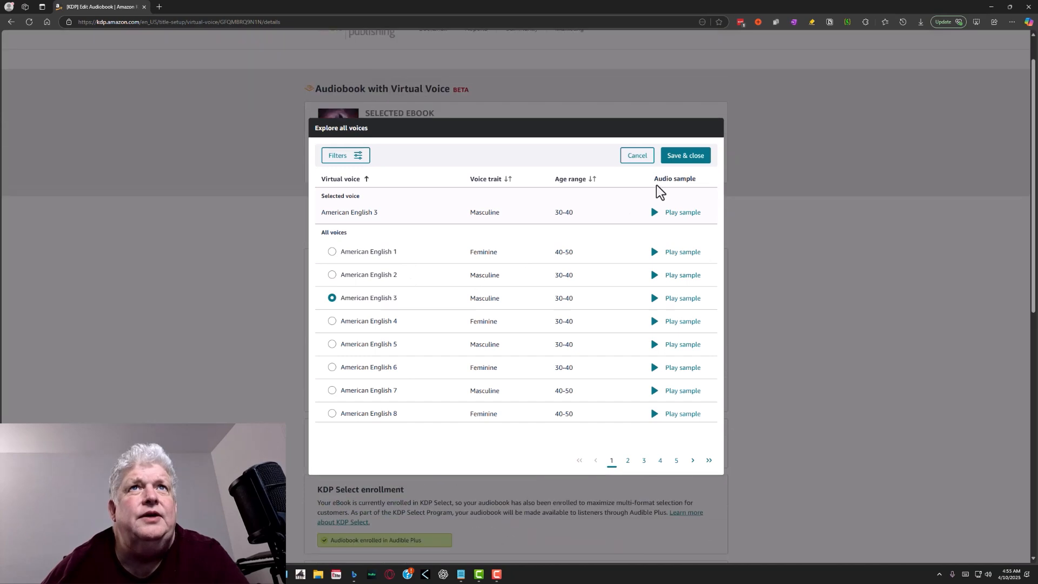
pyautogui.click(647, 157)
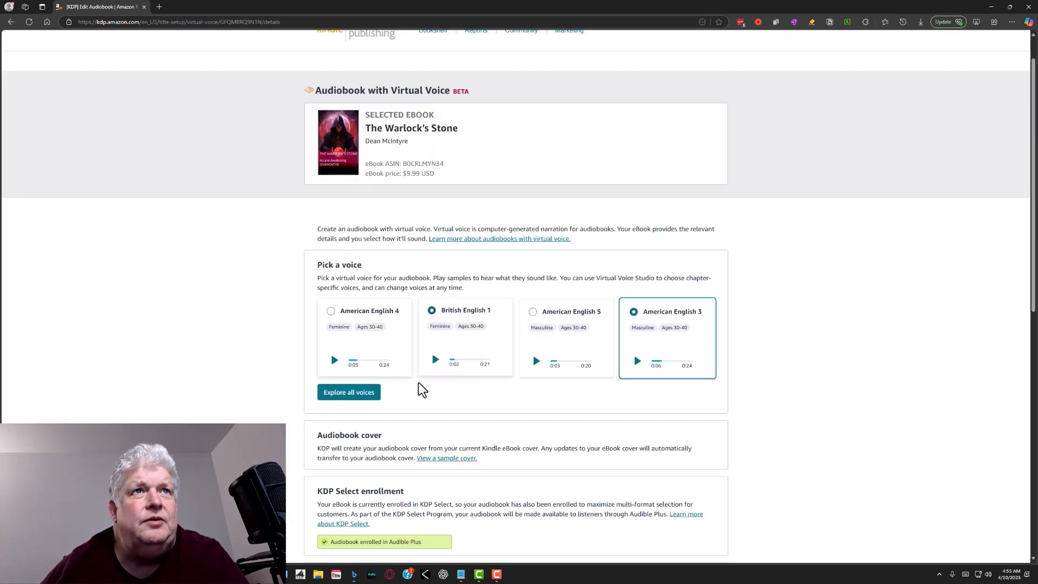
# Browse the complete list of virtual voices and play the Southern American English 3 and Southern American English 1 samples
pyautogui.click(355, 395)
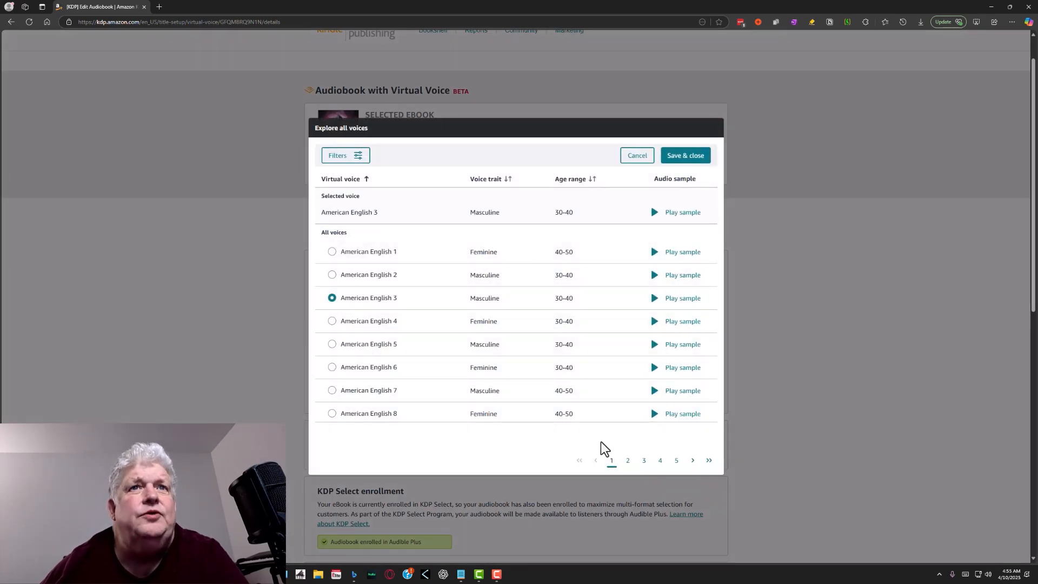
pyautogui.click(694, 463)
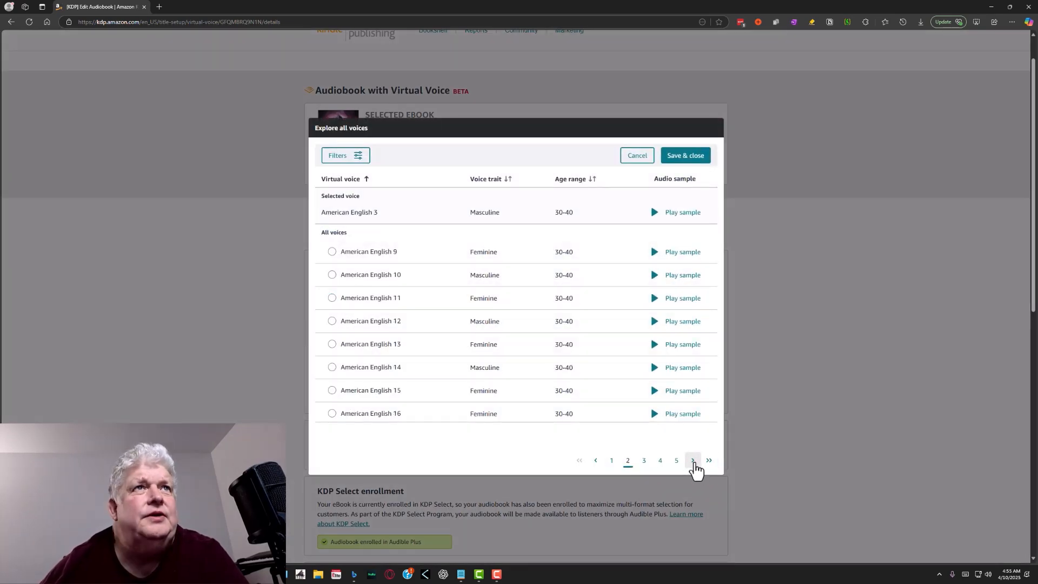
pyautogui.click(694, 462)
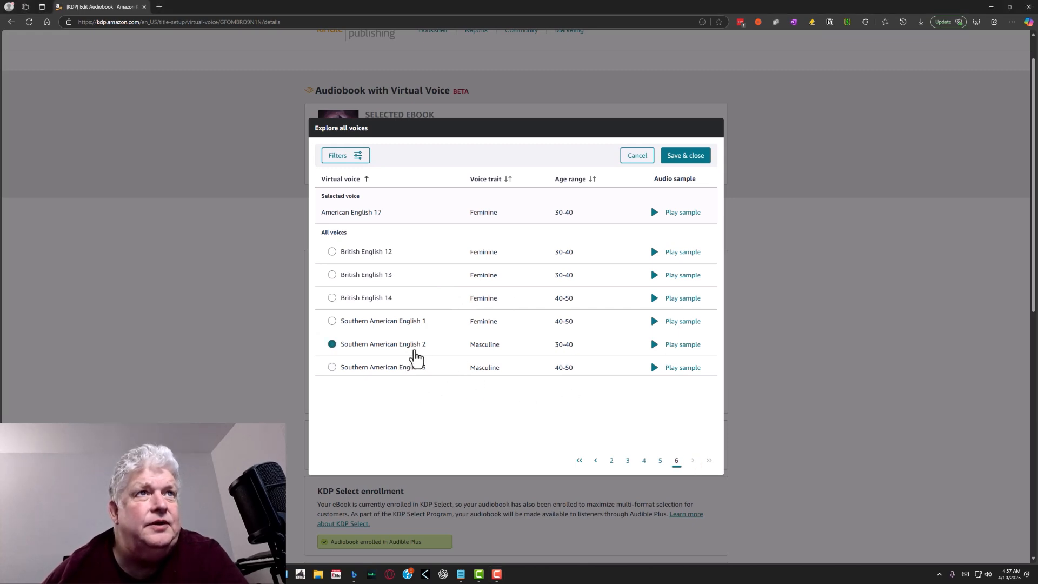
pyautogui.click(654, 376)
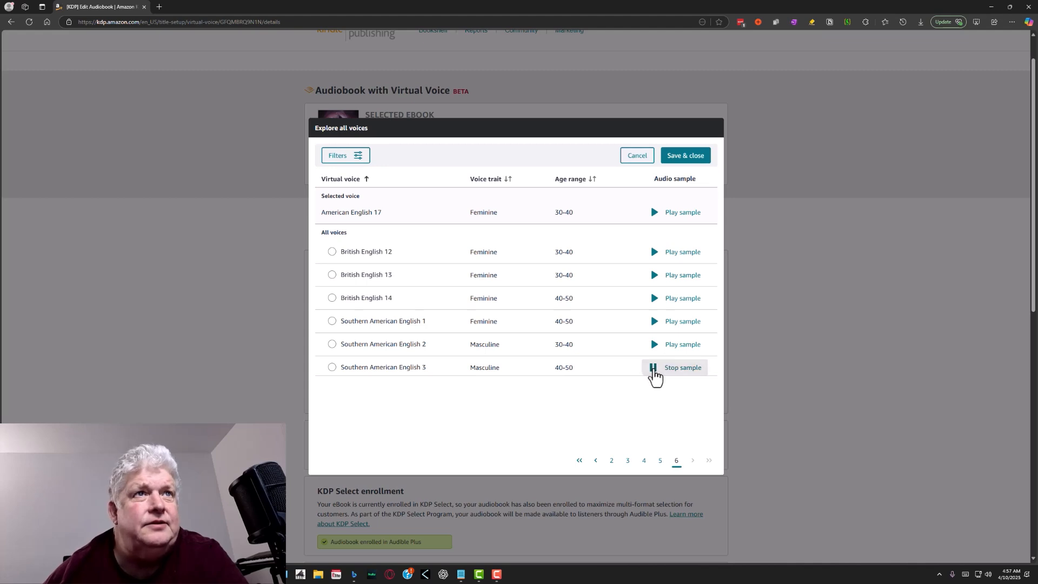
pyautogui.click(659, 326)
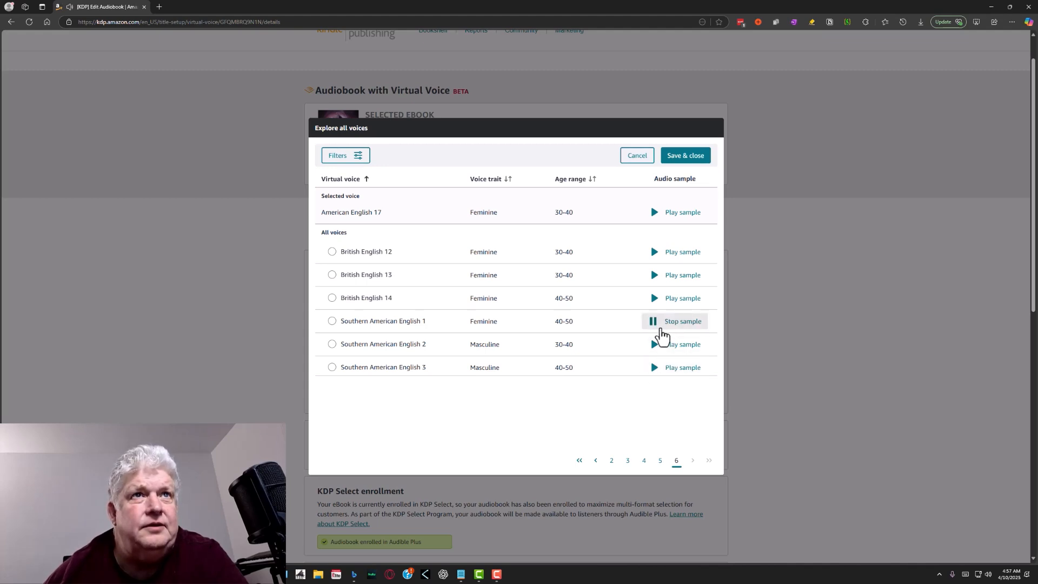
# Go back through the British and Australian voices and listen to the Australian English 2 sample
pyautogui.click(660, 462)
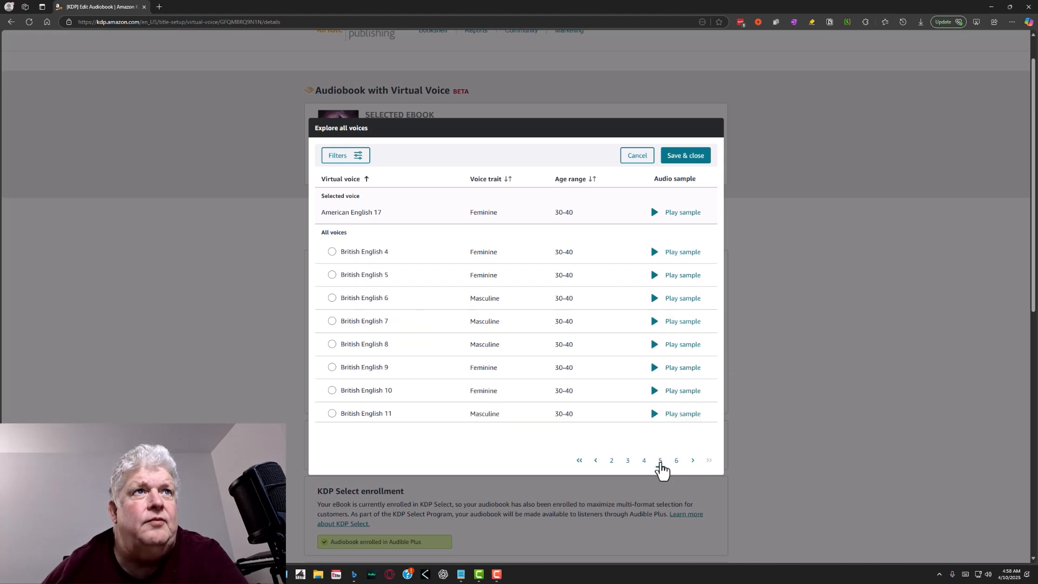
pyautogui.click(644, 463)
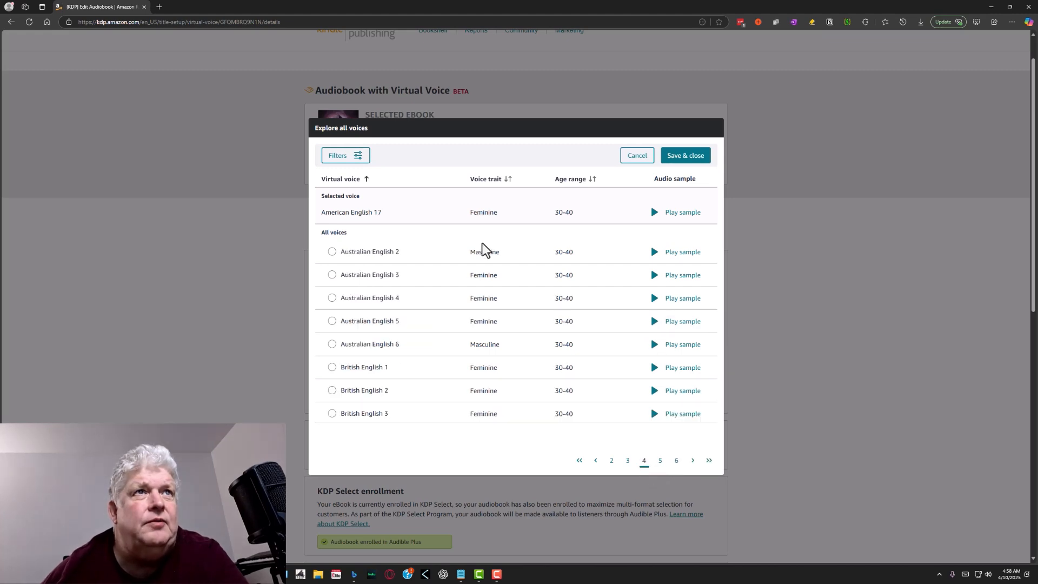
pyautogui.click(654, 258)
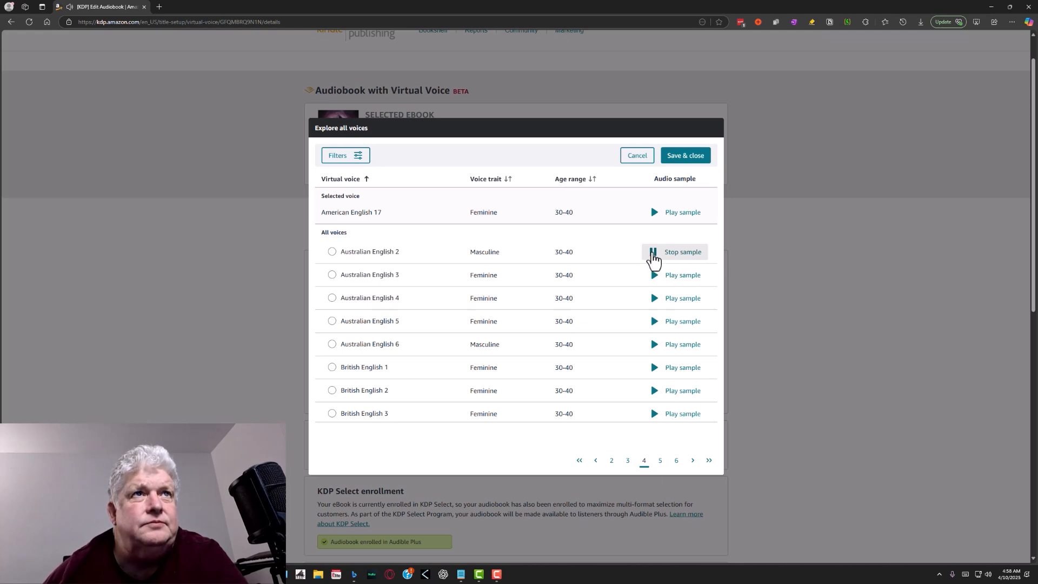
pyautogui.click(653, 259)
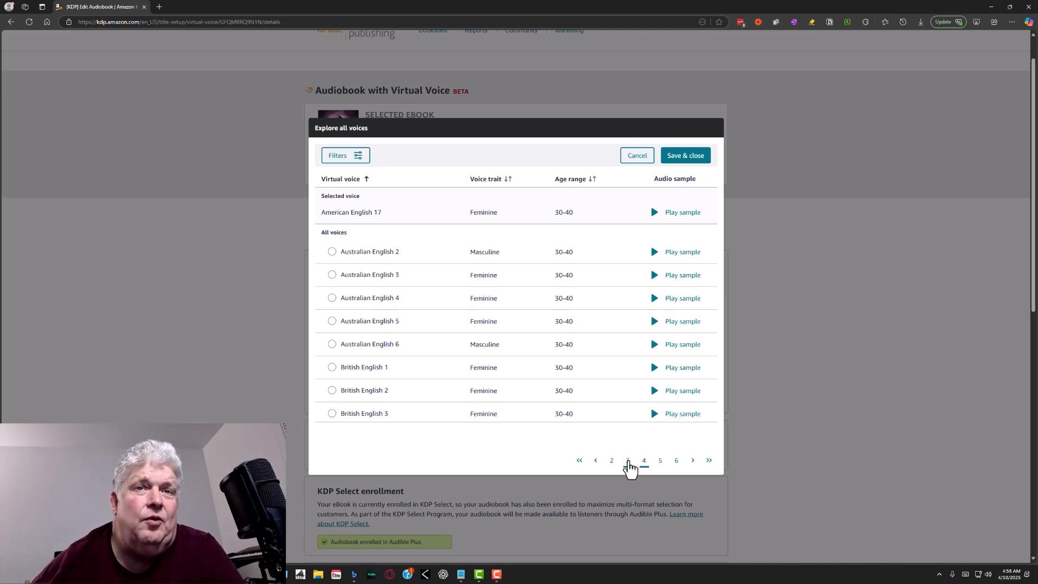
# Listen to the masculine American English 21 and American English 18 samples in the voice list
pyautogui.click(629, 463)
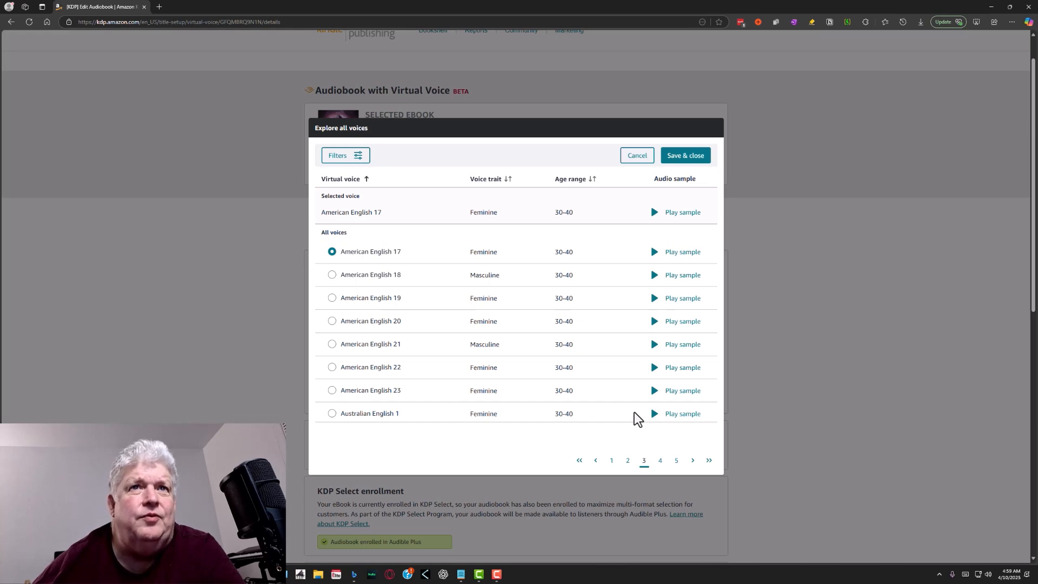
pyautogui.click(656, 347)
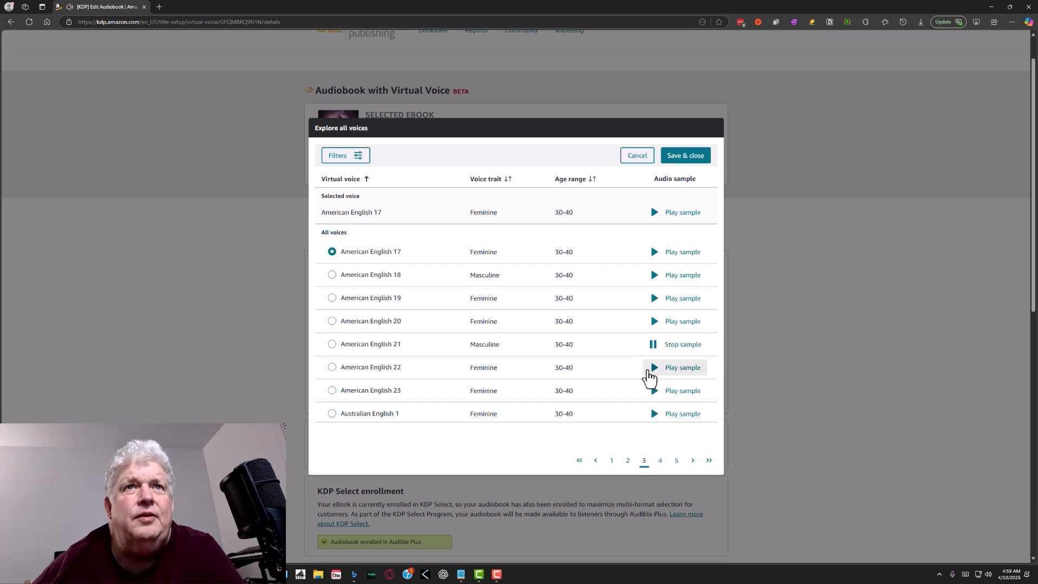
pyautogui.click(655, 349)
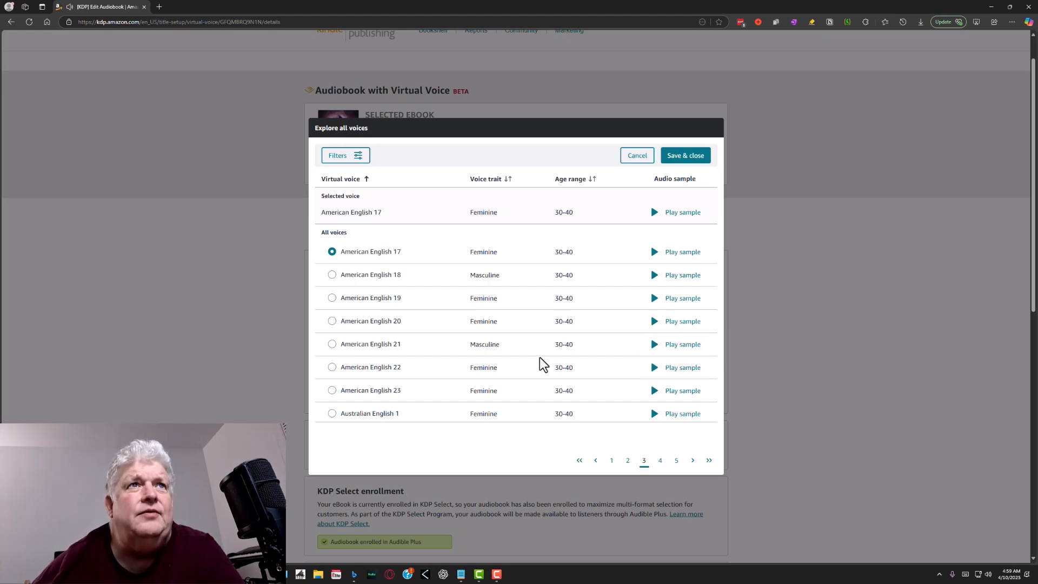
pyautogui.click(655, 347)
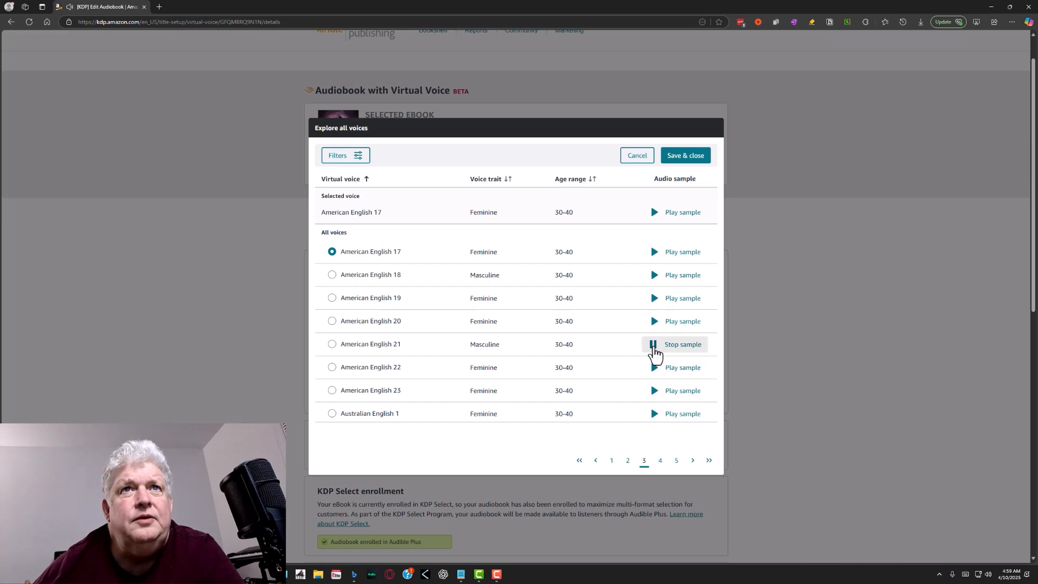
pyautogui.click(655, 276)
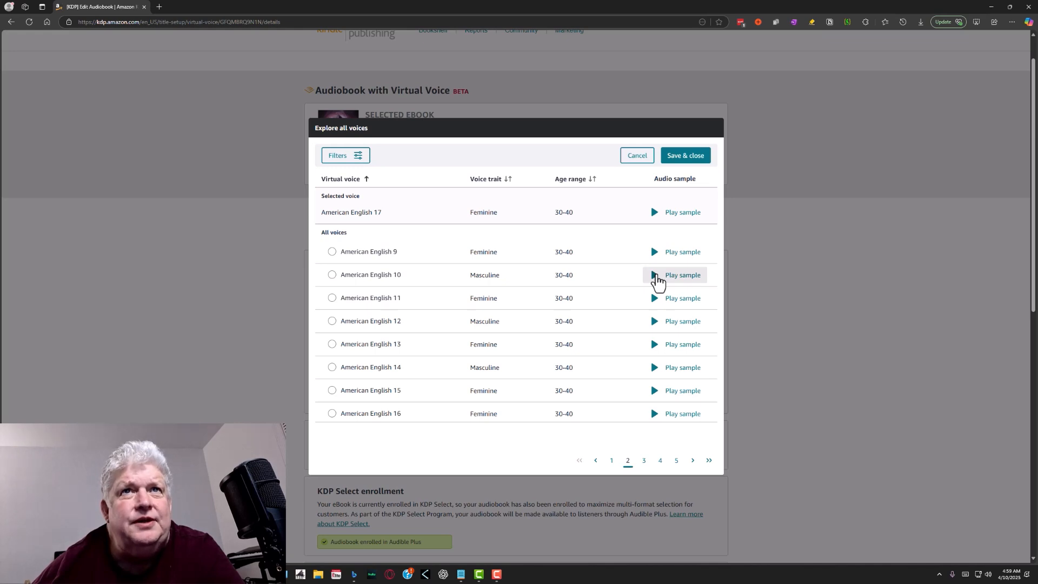
# Compare the masculine voices American English 10, American English 12 and American English 14 by playing their samples
pyautogui.click(656, 277)
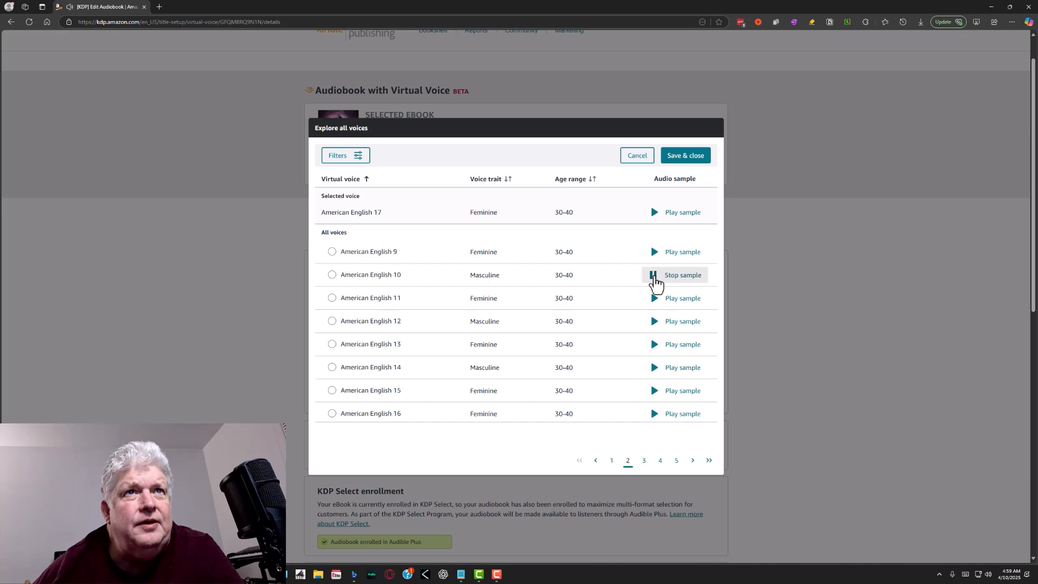
pyautogui.click(654, 323)
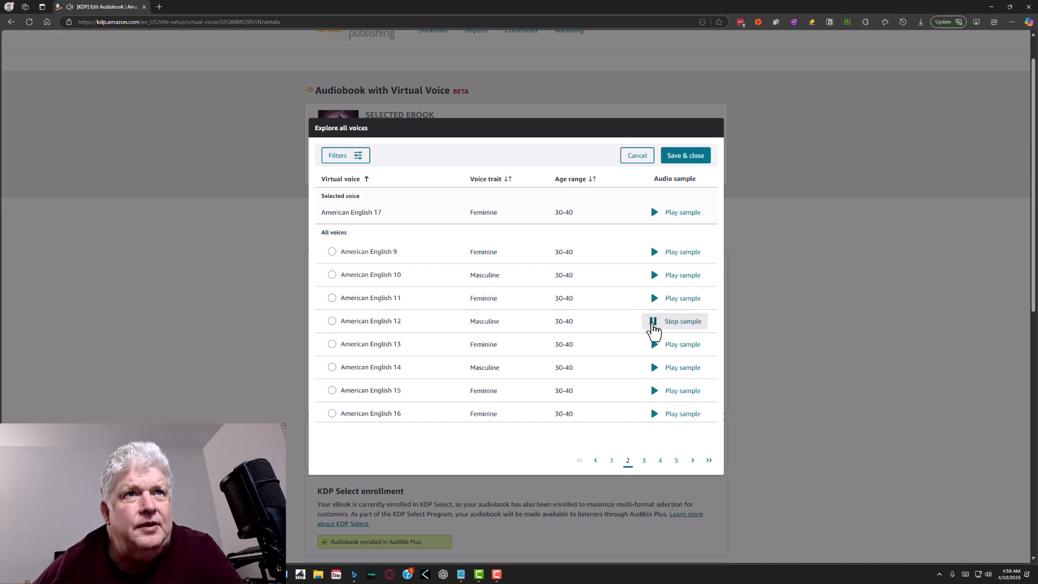
pyautogui.click(664, 372)
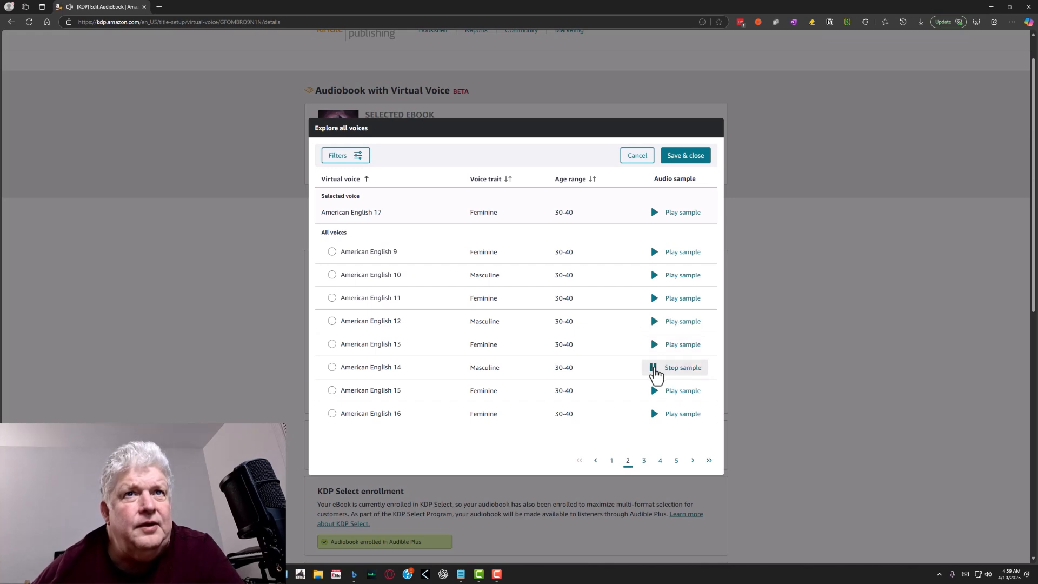
pyautogui.click(656, 276)
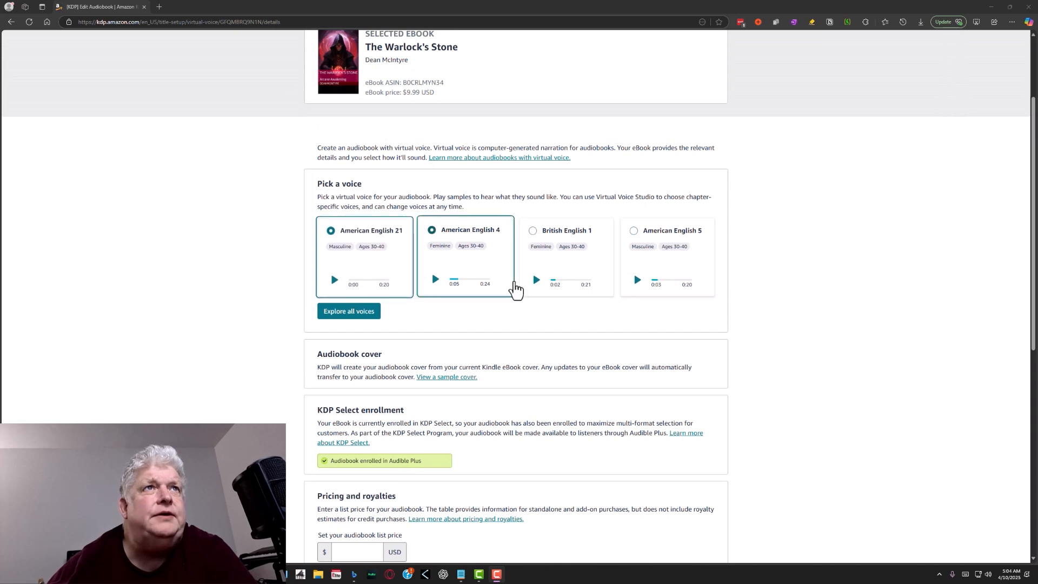
# Choose American English 21 as the audiobook's voice and review the cover, enrollment and pricing sections
pyautogui.click(370, 261)
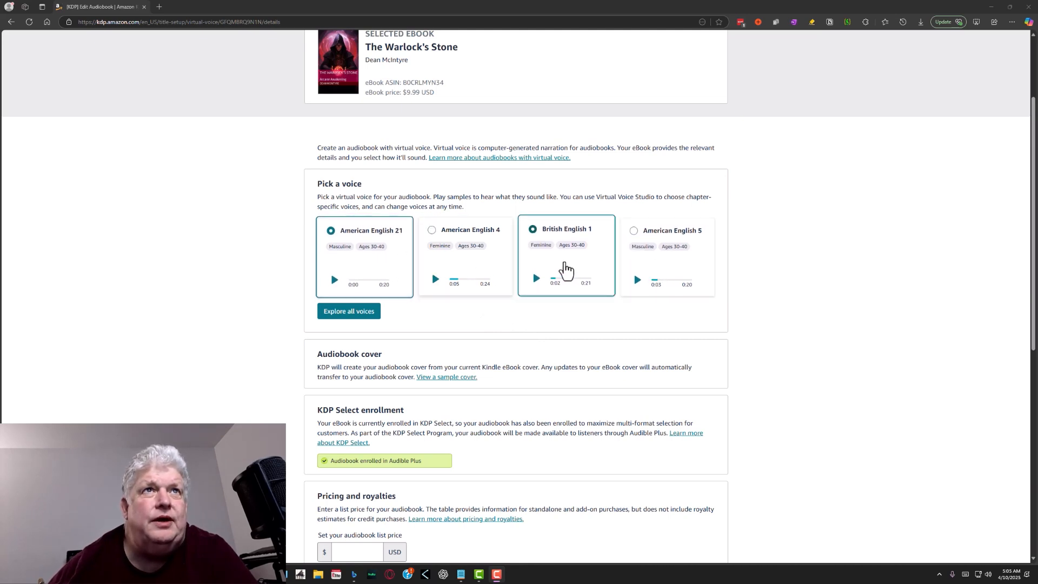
pyautogui.scroll(-1, 524, 325)
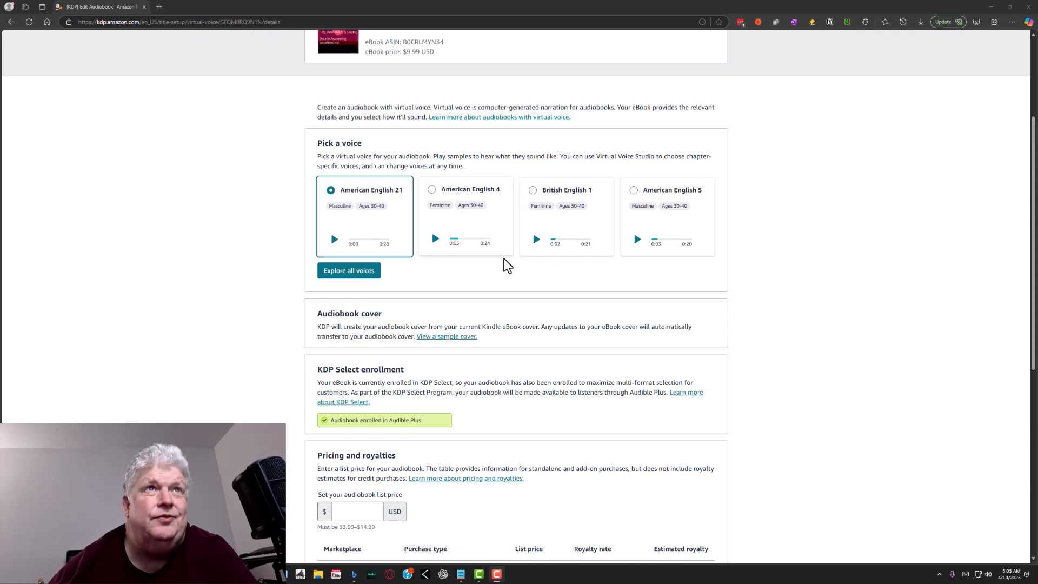
pyautogui.scroll(-1, 489, 267)
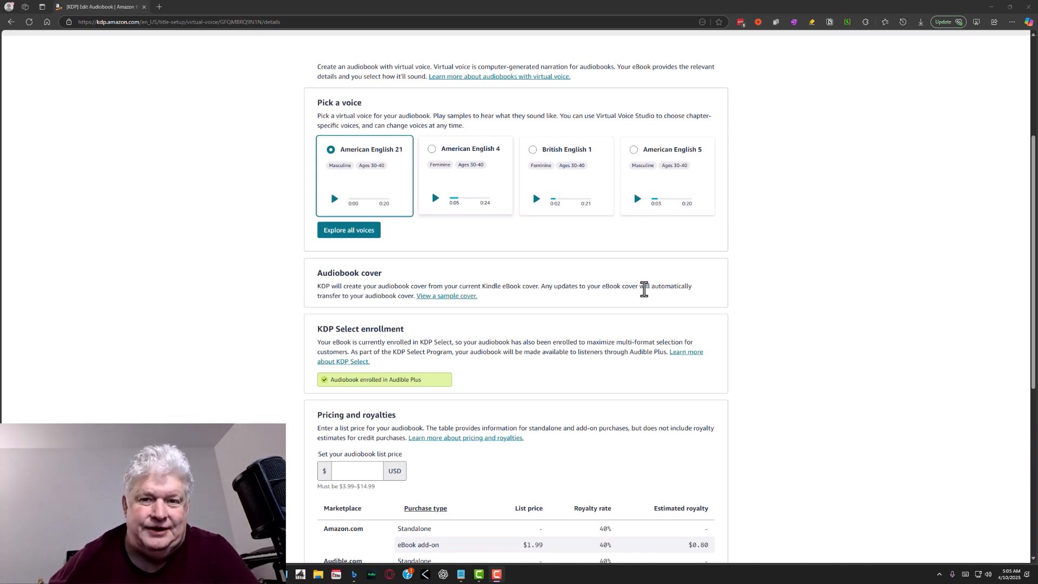
# Set the audiobook list price to 6.99 USD in the pricing and royalties section
pyautogui.scroll(-1, 758, 281)
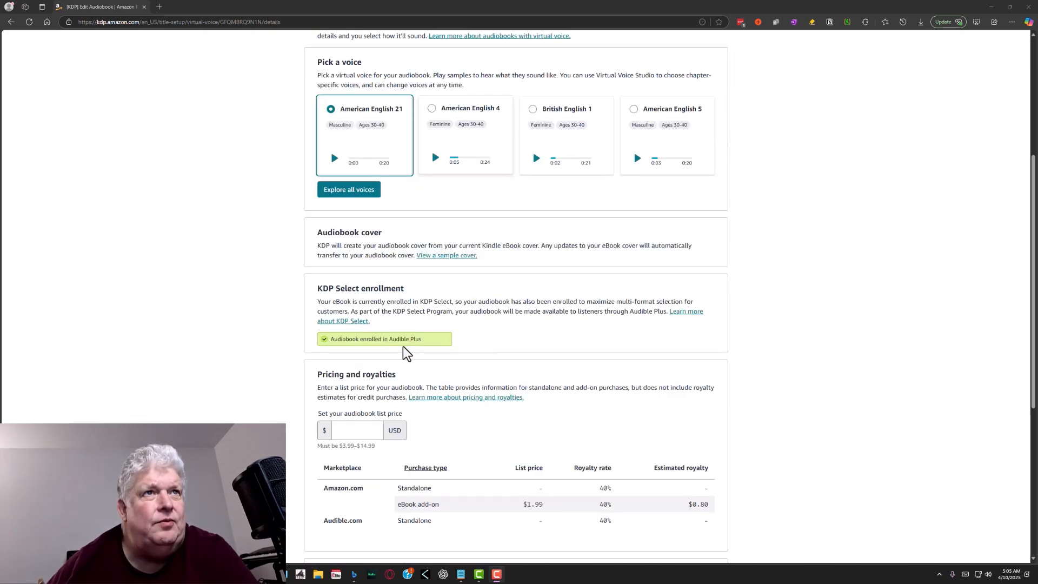
pyautogui.scroll(-1, 511, 284)
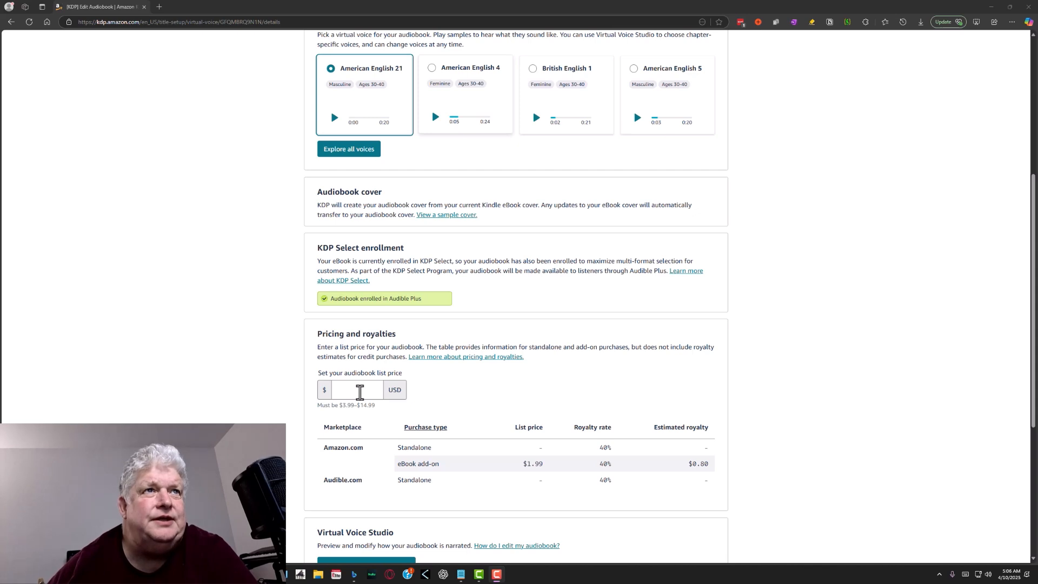
pyautogui.click(359, 390)
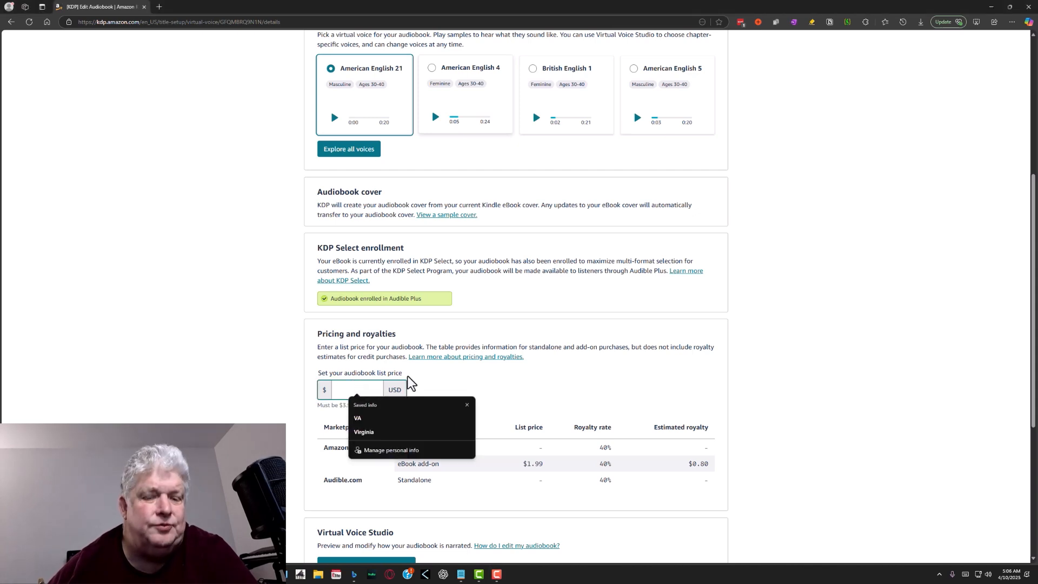
pyautogui.write('6.99')
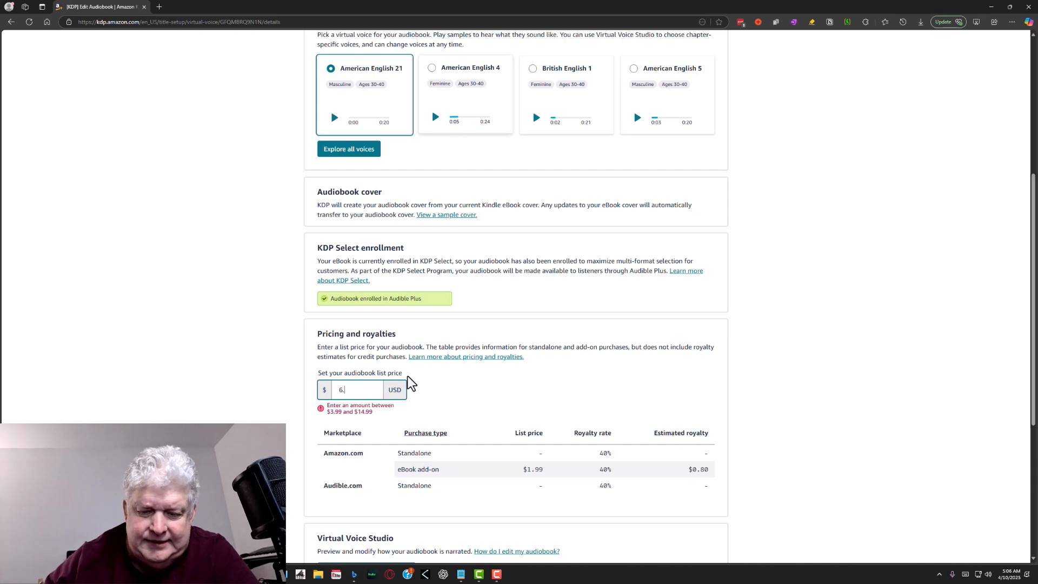
pyautogui.click(510, 338)
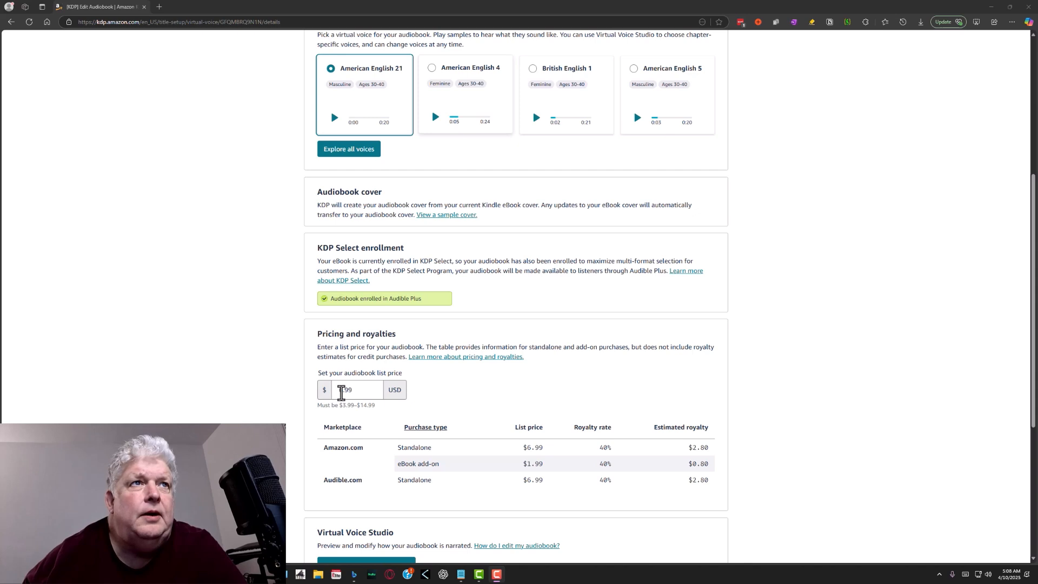
# Try a list price of 3.99 USD to compare the royalty estimates, and restore the price to 6.99 USD
pyautogui.click(341, 390)
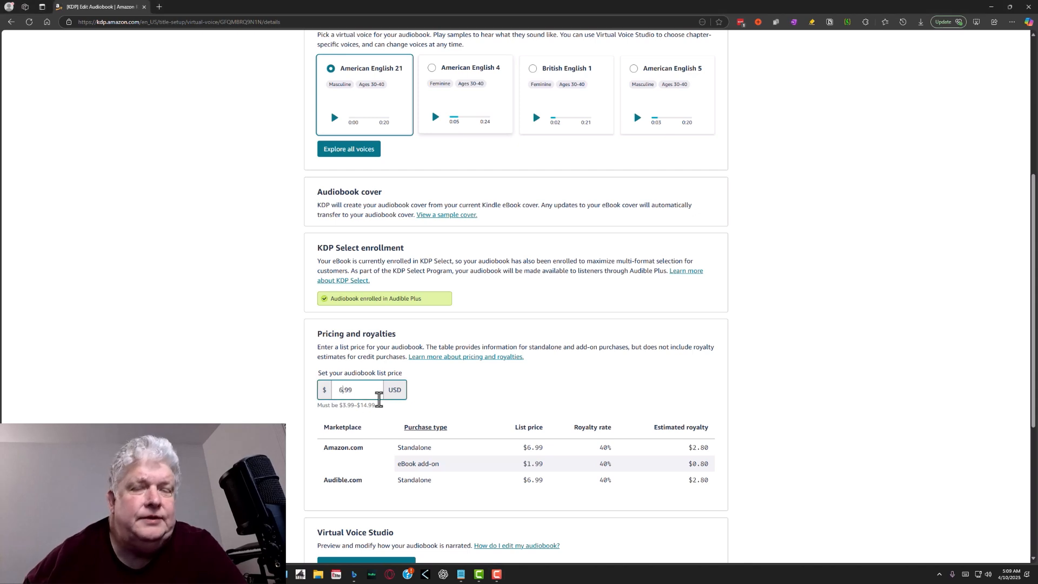
pyautogui.press('BackSpace')
pyautogui.write('3')
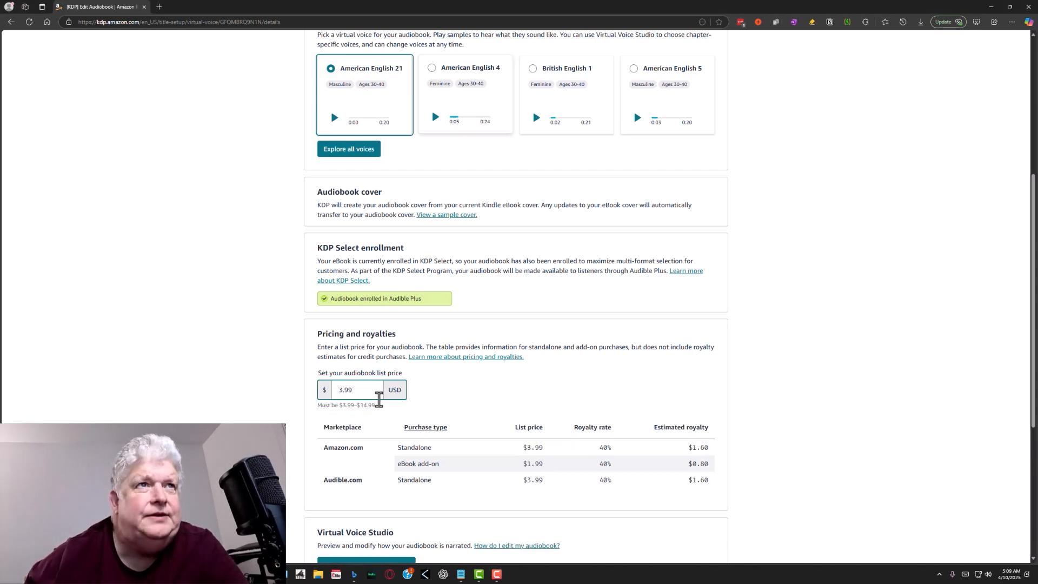
pyautogui.click(498, 395)
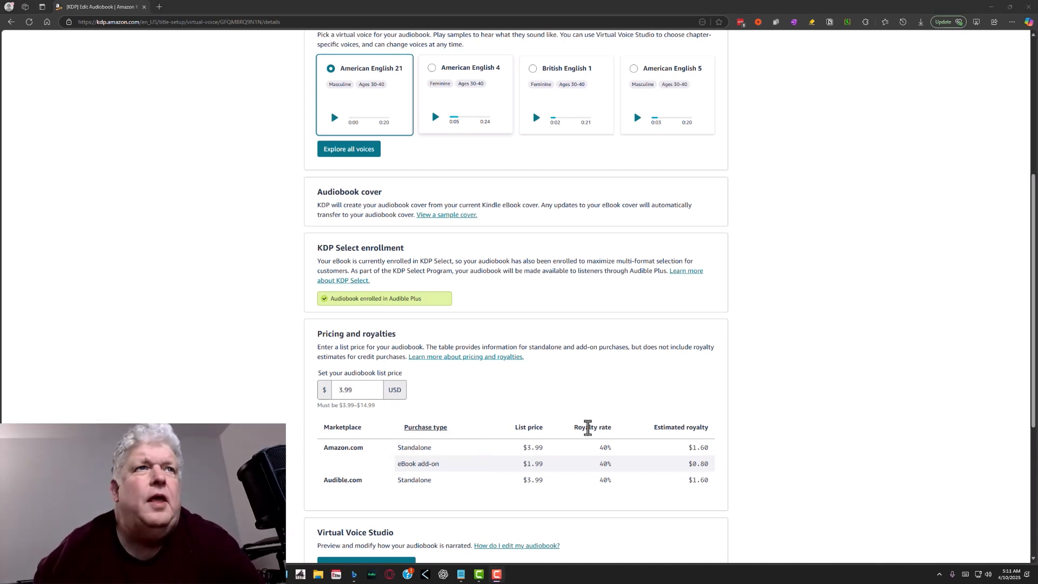
pyautogui.click(342, 393)
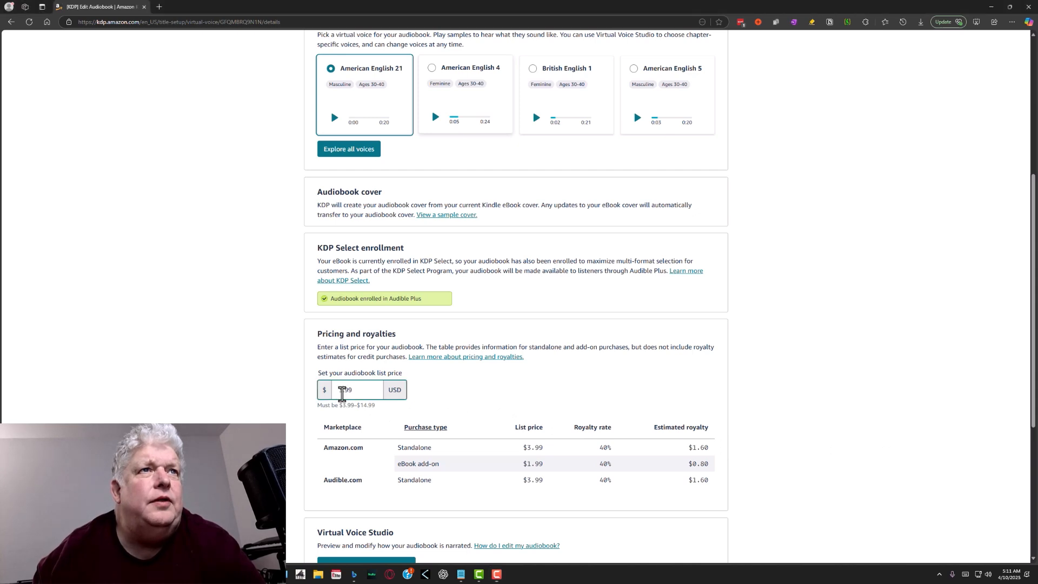
pyautogui.press('BackSpace')
pyautogui.write('6')
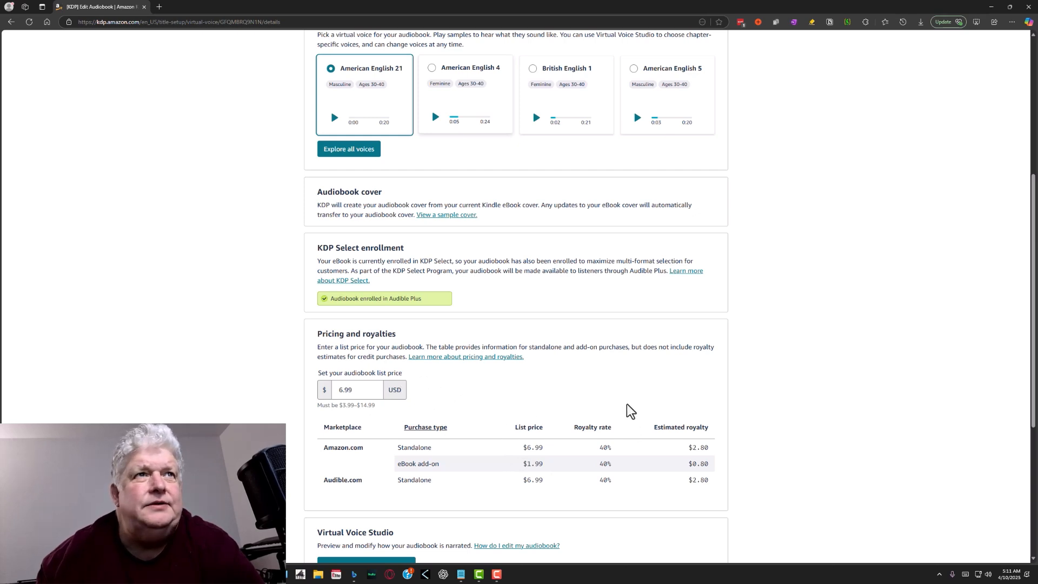
# Review the publishing section, consult the help page on what happens if the eBook is updated, and return to the audiobook setup
pyautogui.scroll(-1, 697, 387)
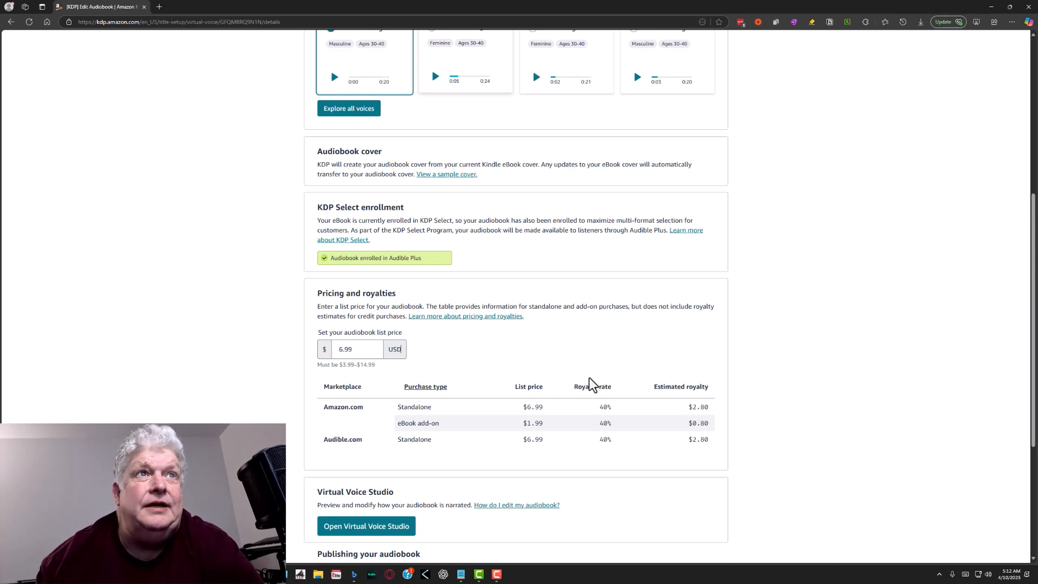
pyautogui.scroll(-1, 620, 421)
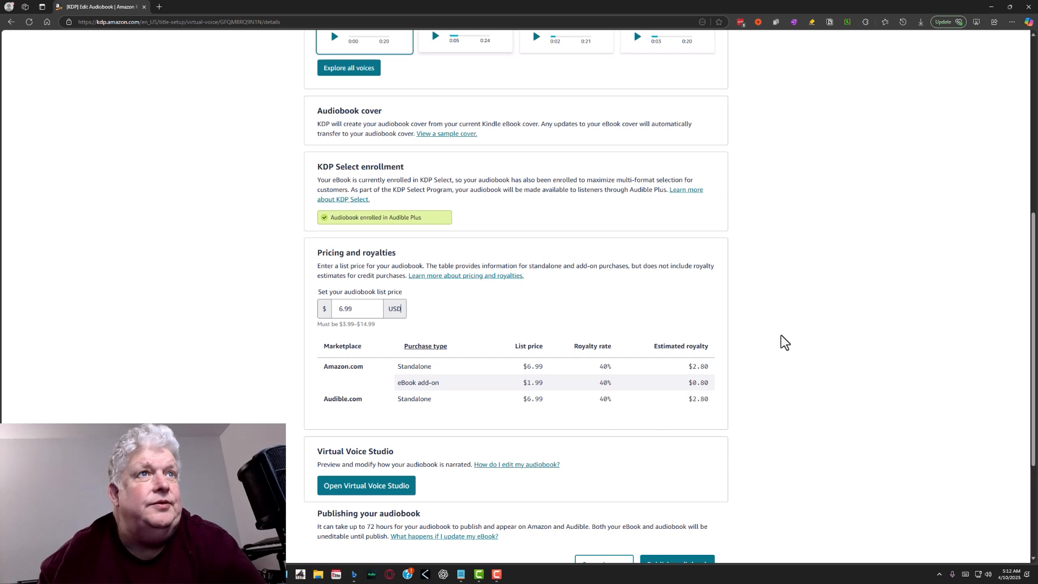
pyautogui.scroll(-3, 765, 311)
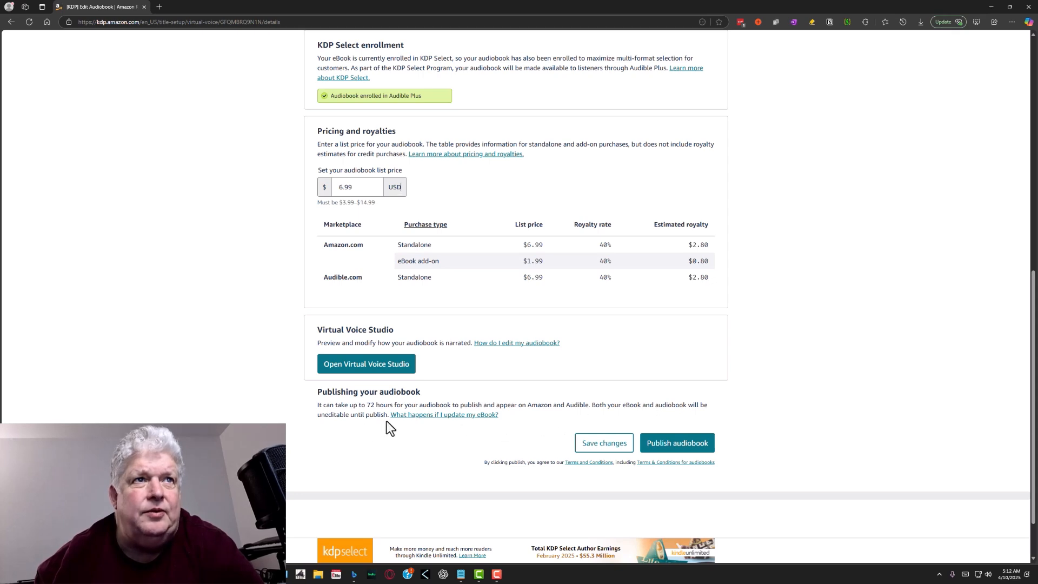
pyautogui.click(421, 418)
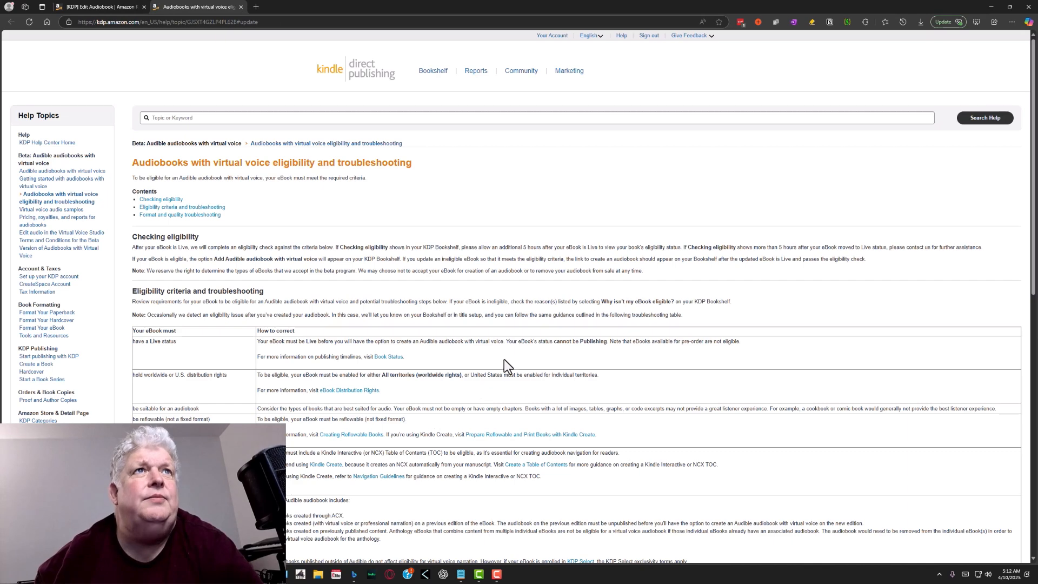
pyautogui.click(105, 7)
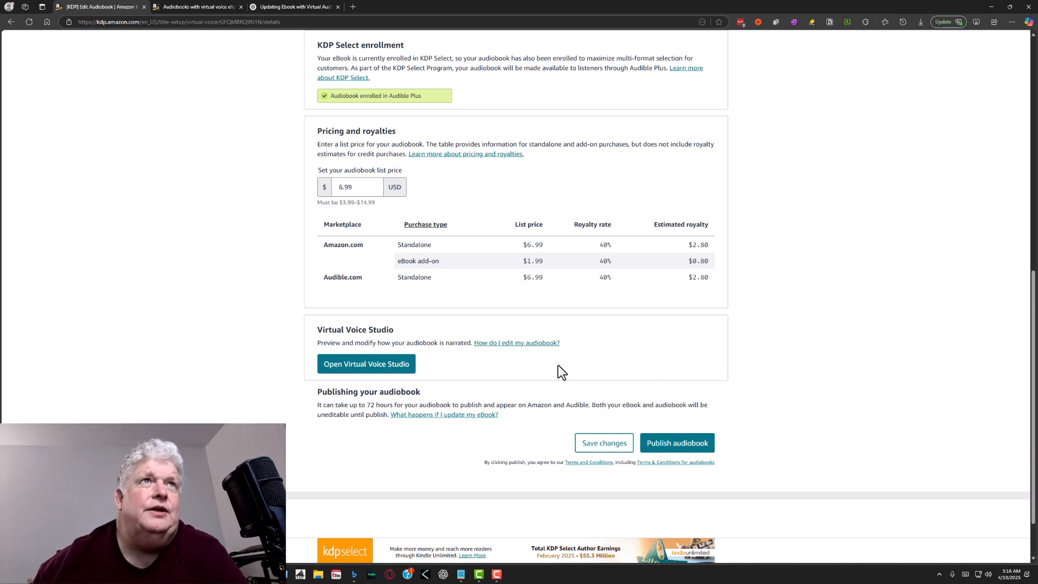
pyautogui.rightClick(474, 344)
pyautogui.click(442, 183)
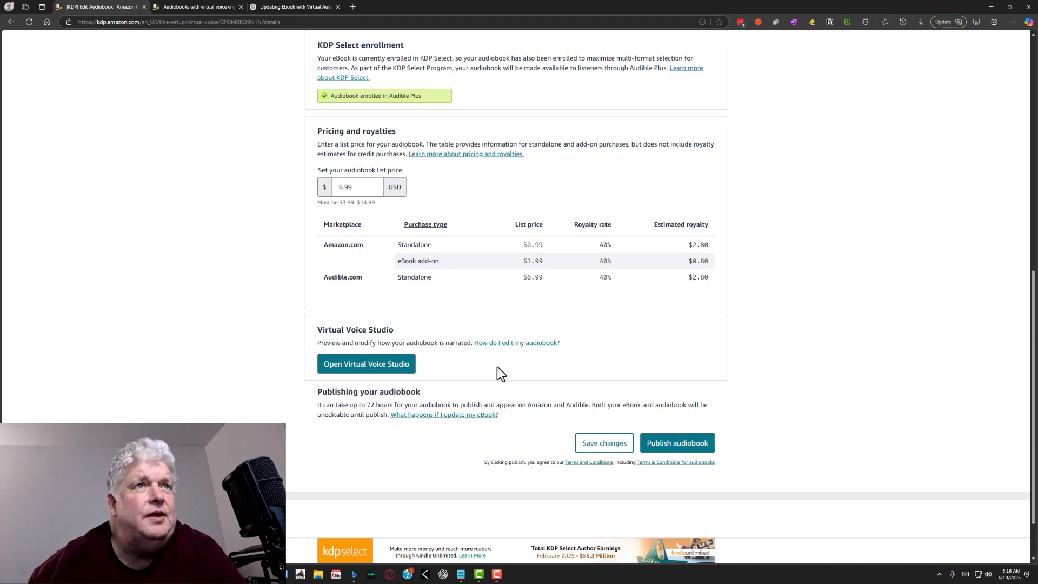
# Open Virtual Voice Studio for the audiobook and browse the text of Chapters Two, Three and Four
pyautogui.click(392, 371)
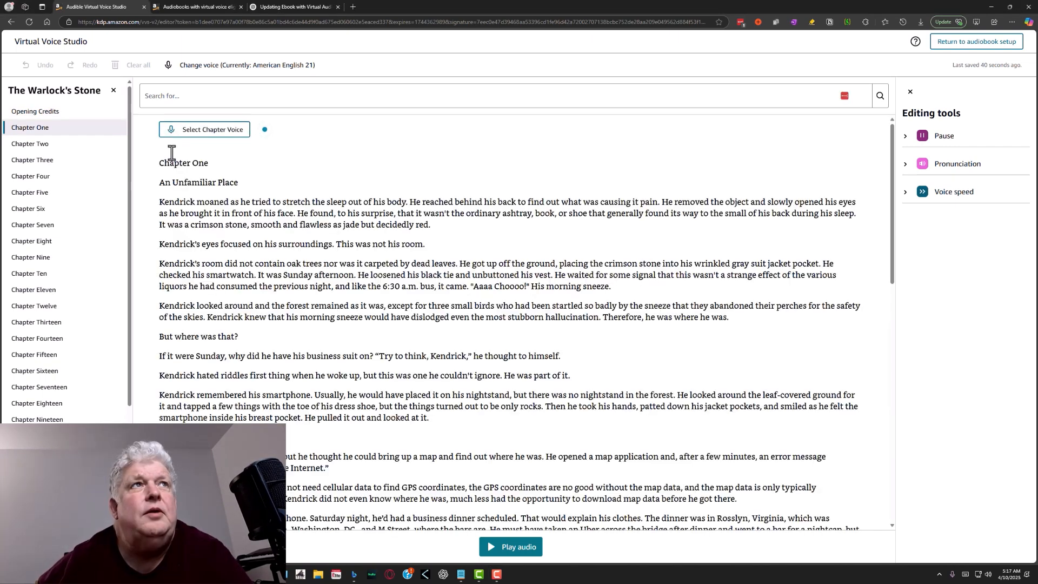
pyautogui.click(47, 145)
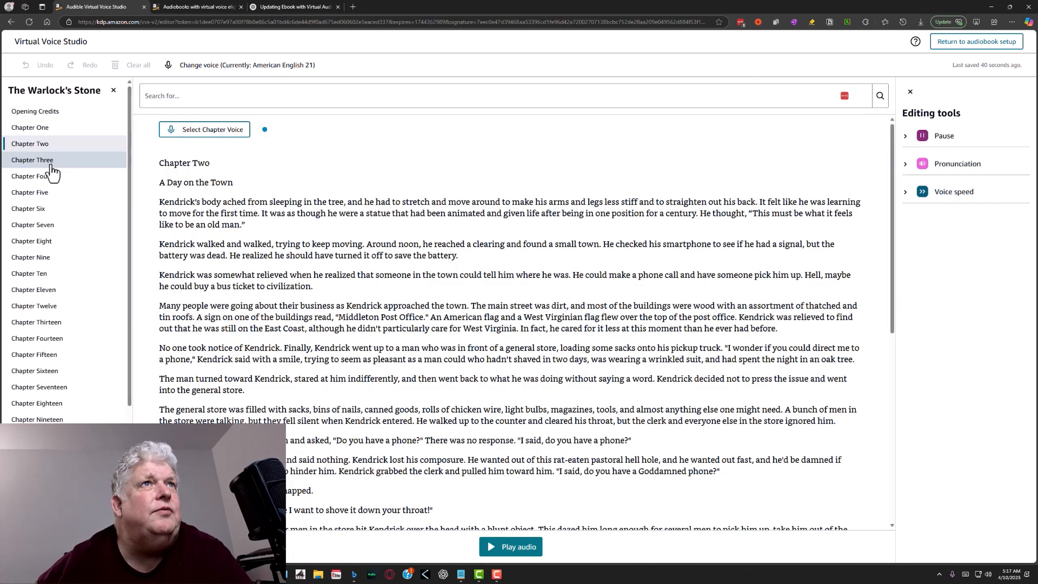
pyautogui.click(41, 165)
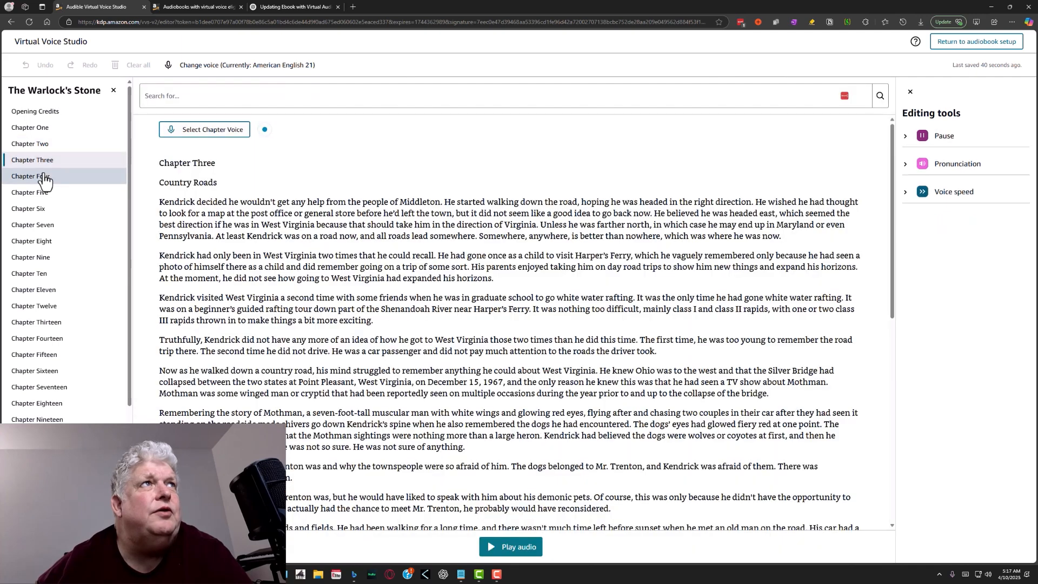
pyautogui.click(43, 178)
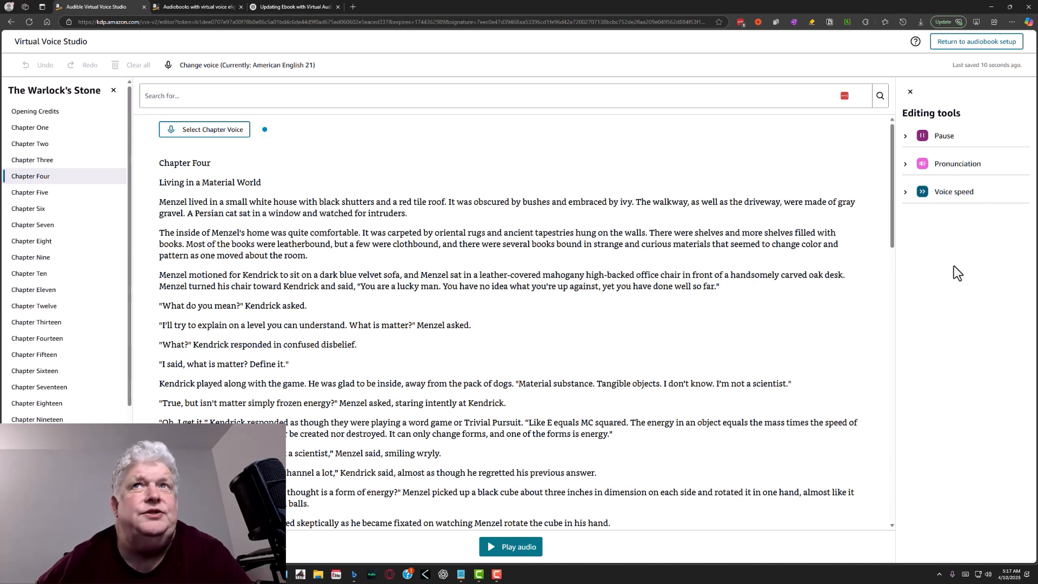
# Examine the Pause, Pronunciation and Voice speed editing tools and listen to the narration of Chapter Four
pyautogui.click(907, 138)
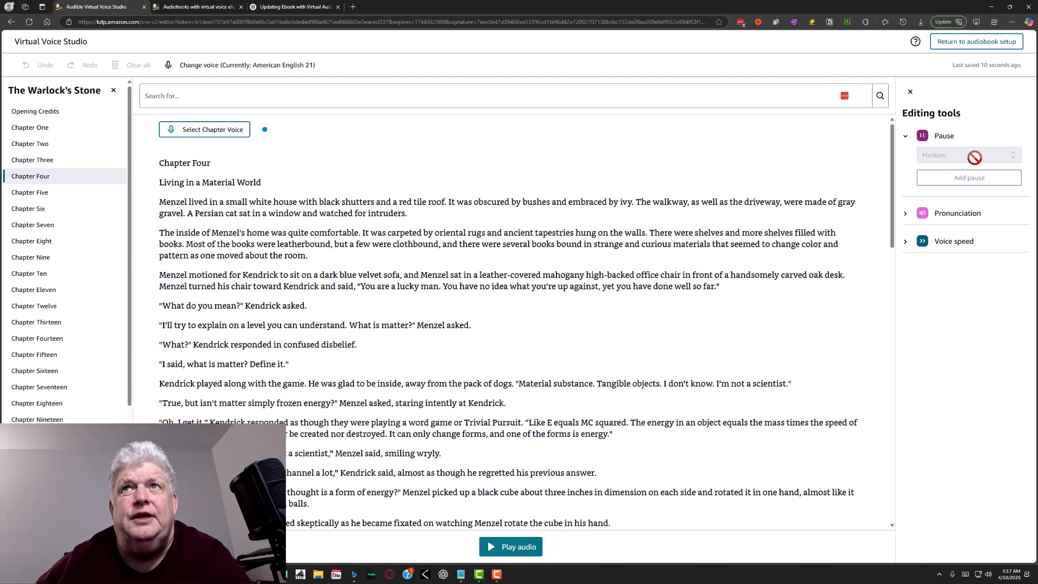
pyautogui.click(907, 137)
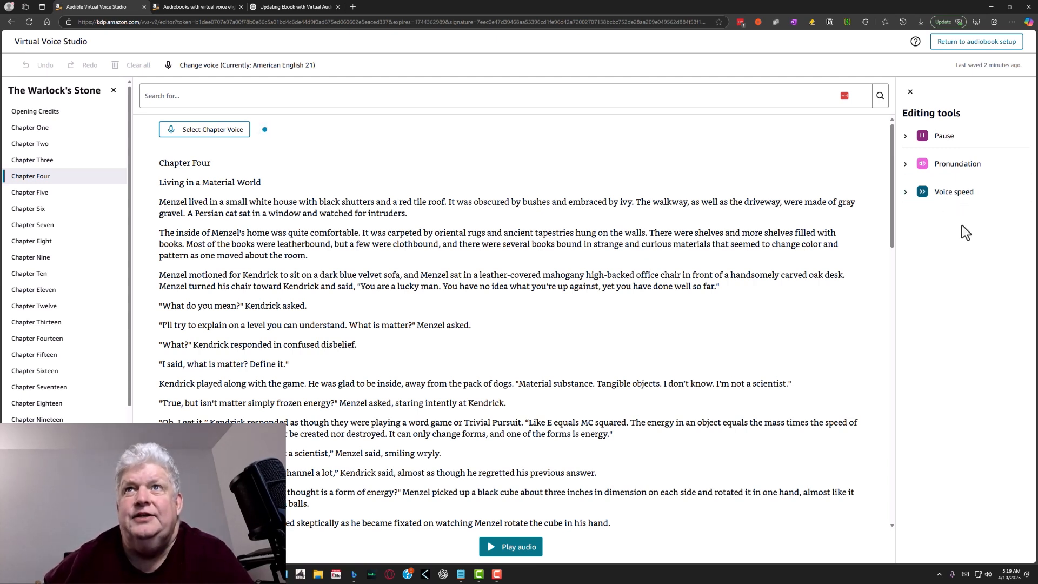
pyautogui.click(907, 165)
pyautogui.click(907, 166)
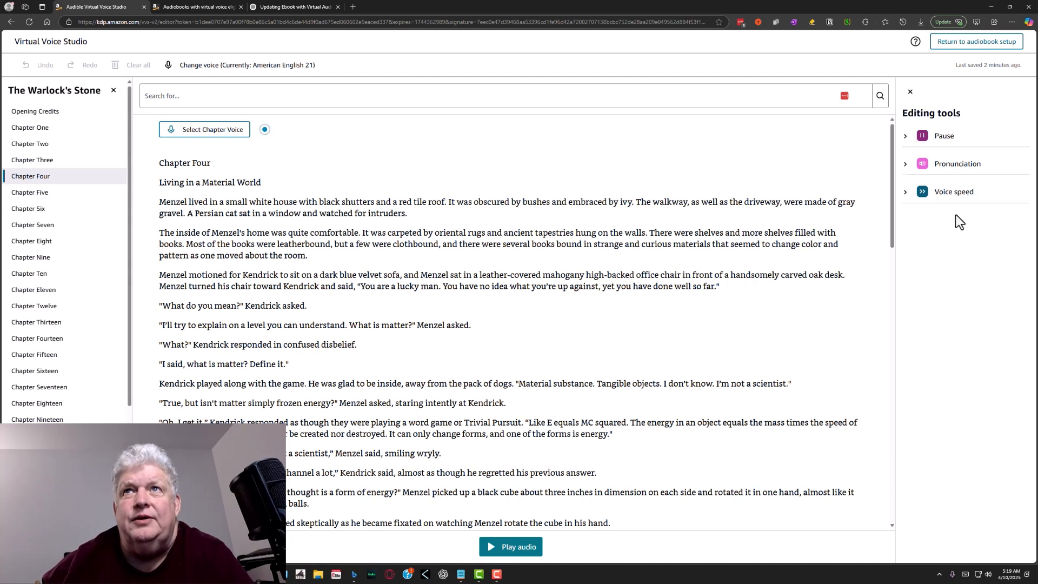
pyautogui.click(907, 192)
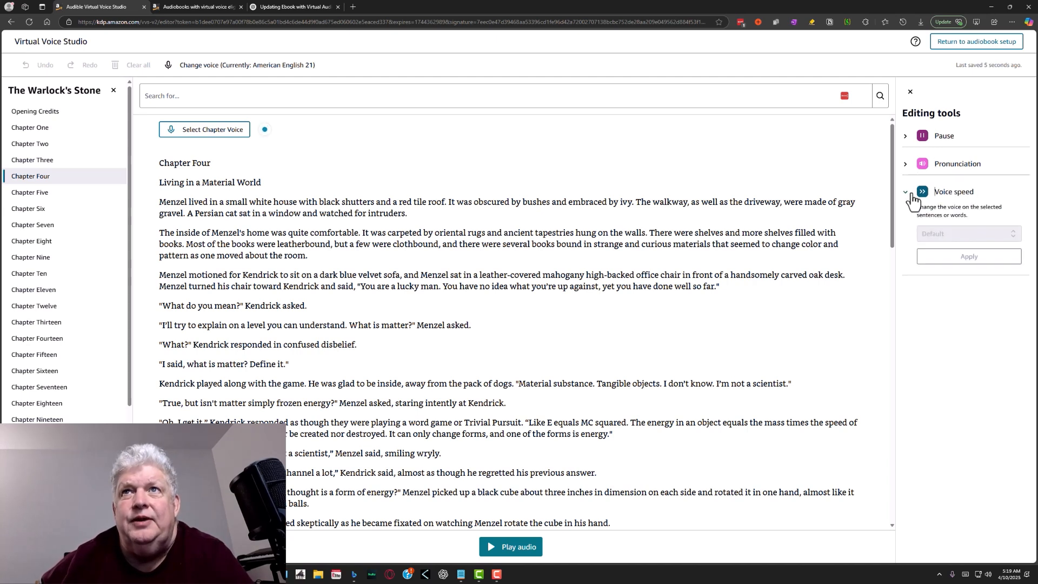
pyautogui.click(911, 200)
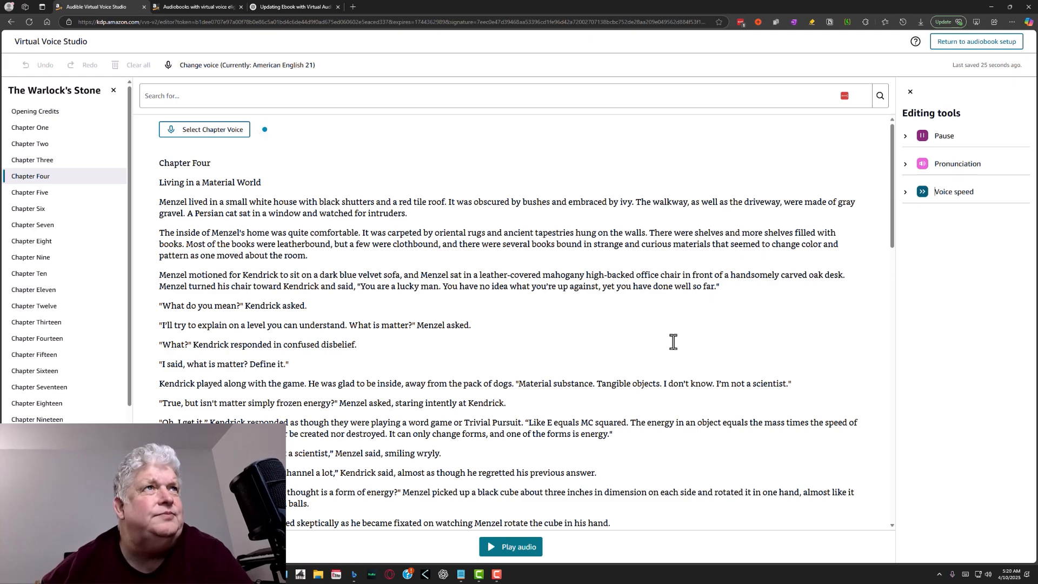
pyautogui.click(513, 557)
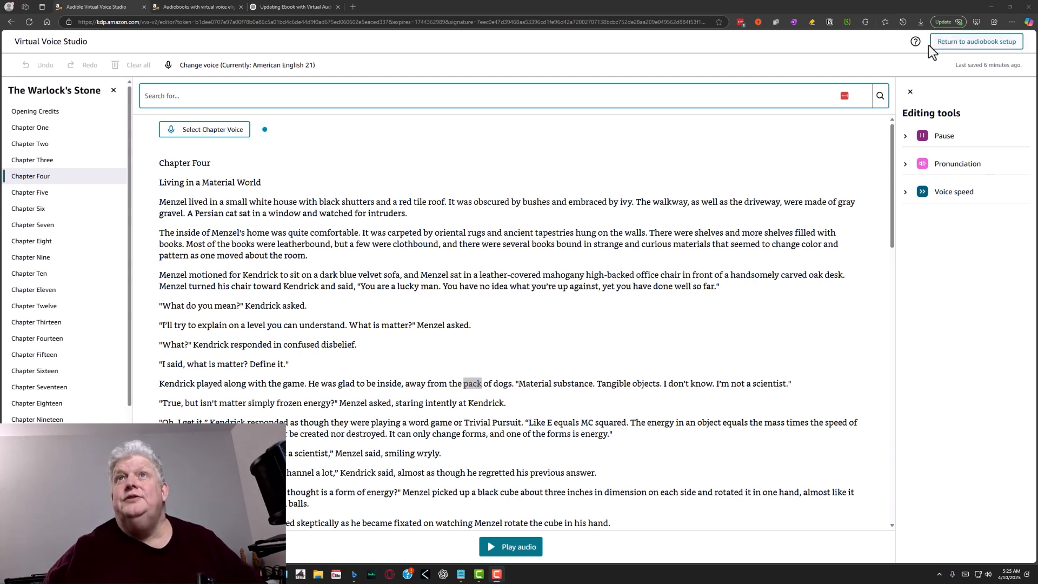
# Return from Virtual Voice Studio to the audiobook setup and save the changes
pyautogui.click(959, 48)
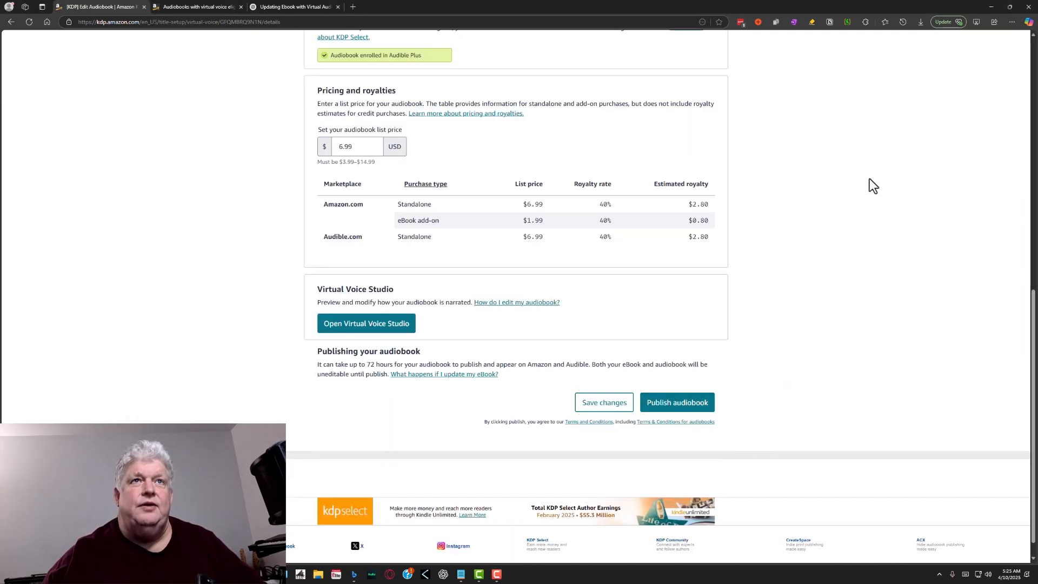
pyautogui.click(618, 406)
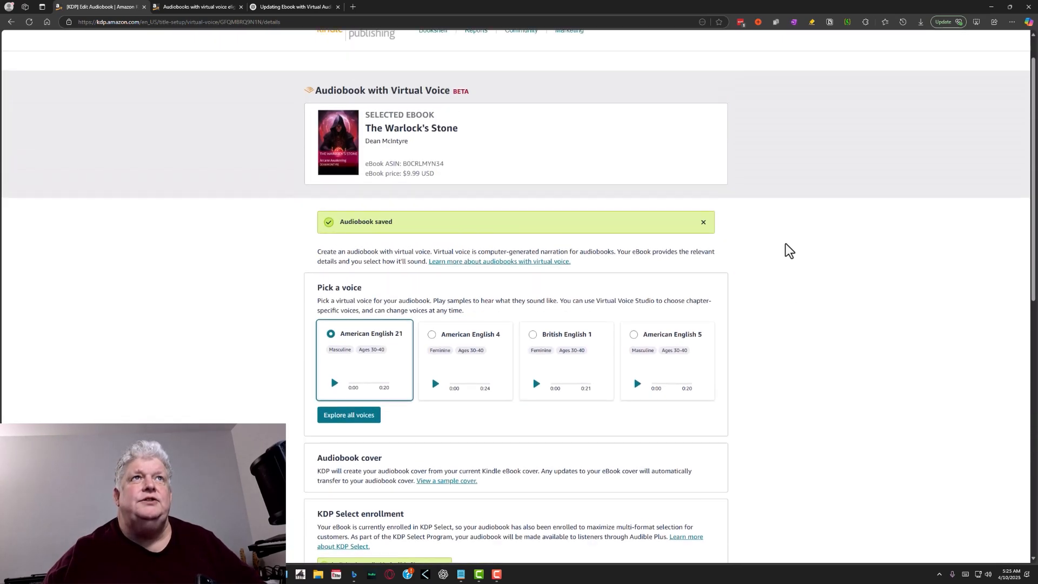
pyautogui.scroll(-7, 787, 243)
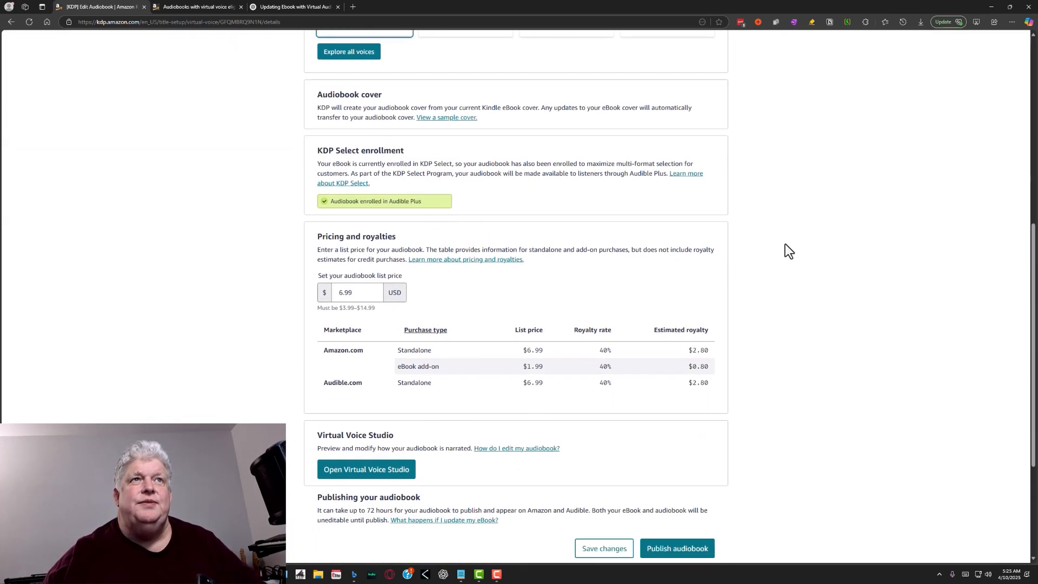
pyautogui.scroll(-2, 786, 244)
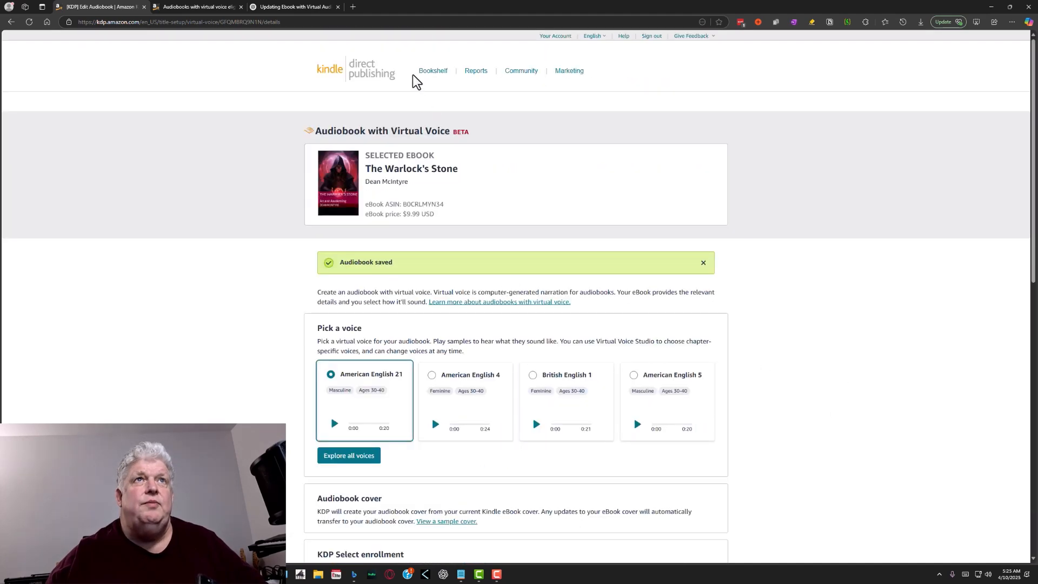
# Reopen the audiobook draft of The Warlock's Stone from the Bookshelf and publish it, dismissing the submission confirmation
pyautogui.click(432, 72)
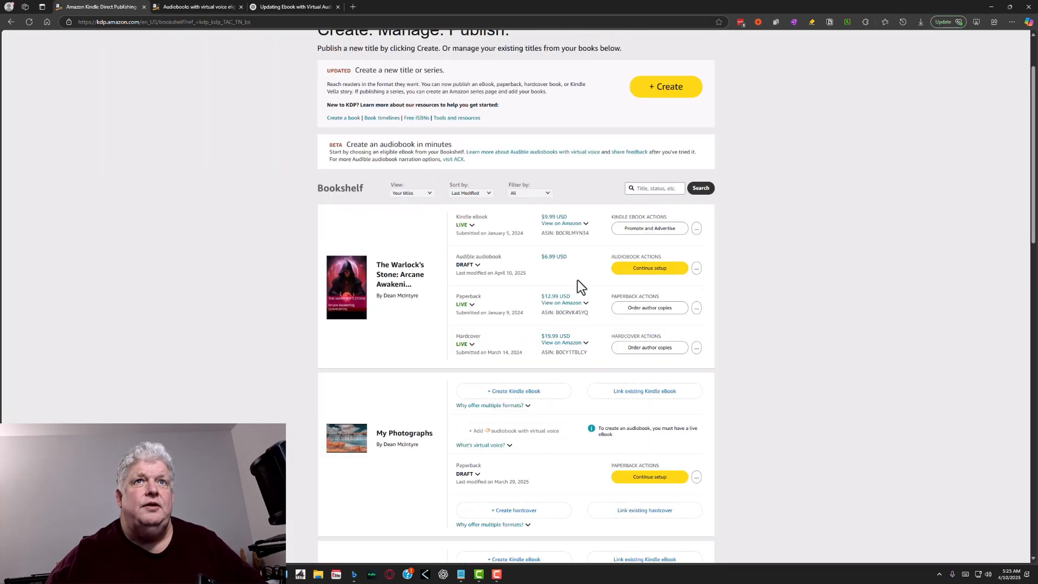
pyautogui.click(652, 270)
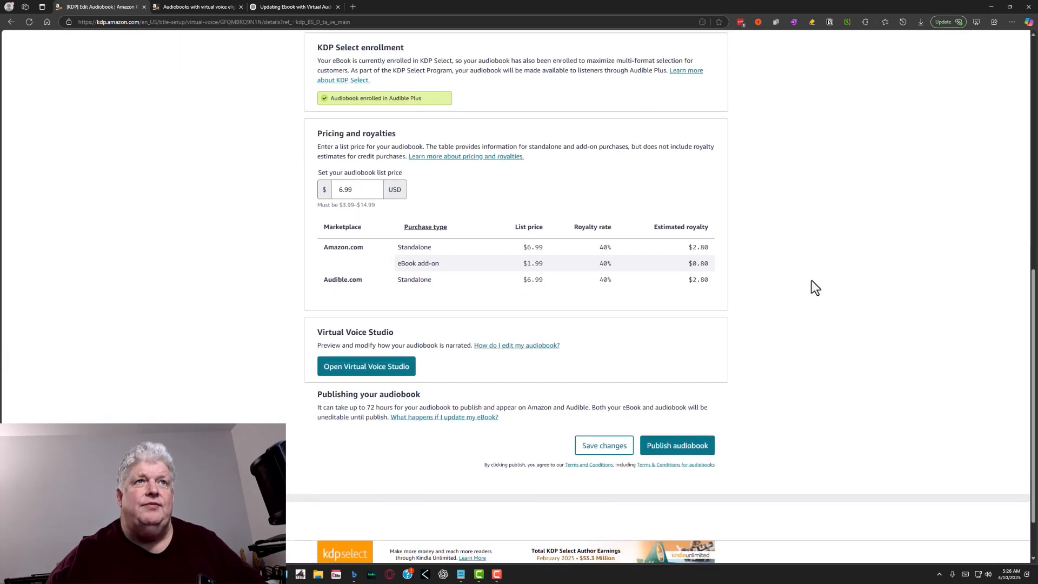
pyautogui.scroll(2, 810, 281)
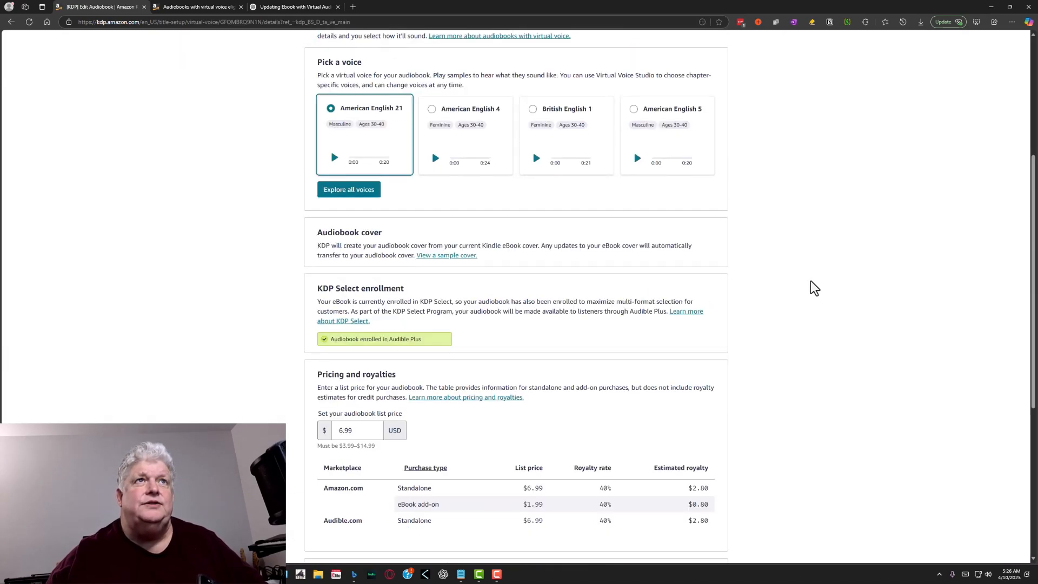
pyautogui.scroll(-3, 810, 281)
pyautogui.scroll(-2, 810, 286)
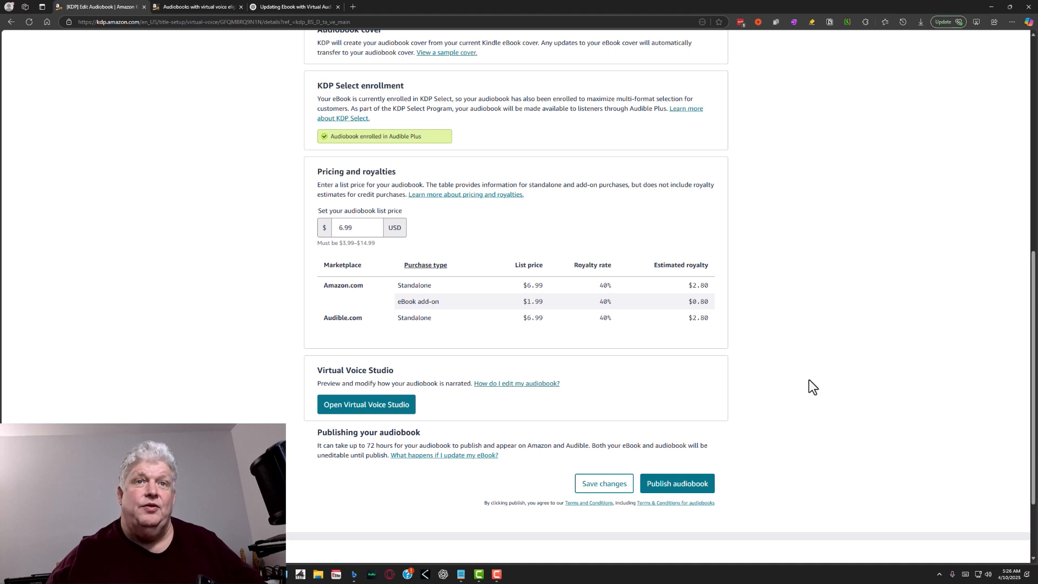
pyautogui.click(692, 486)
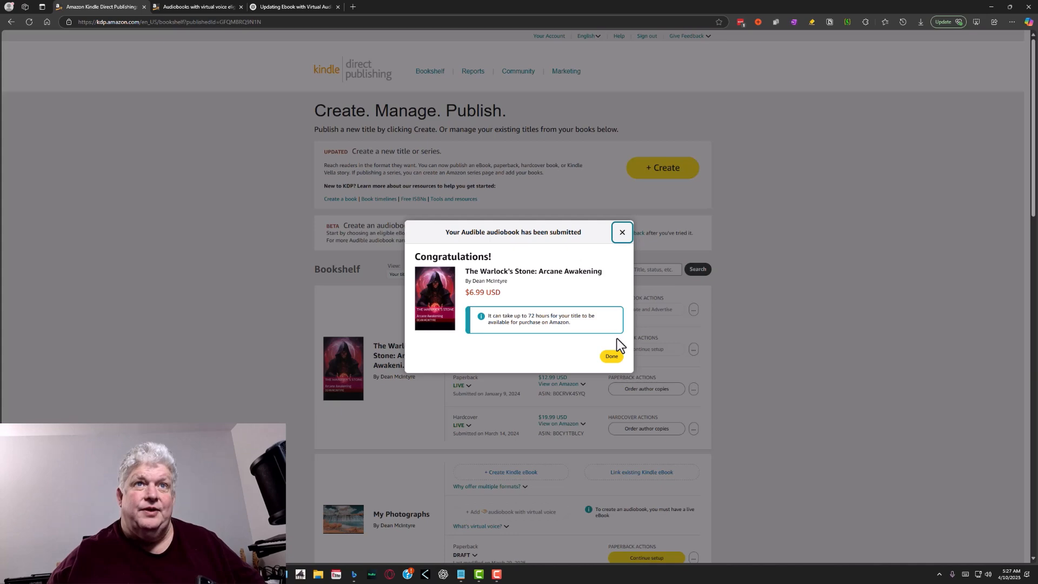
pyautogui.click(612, 356)
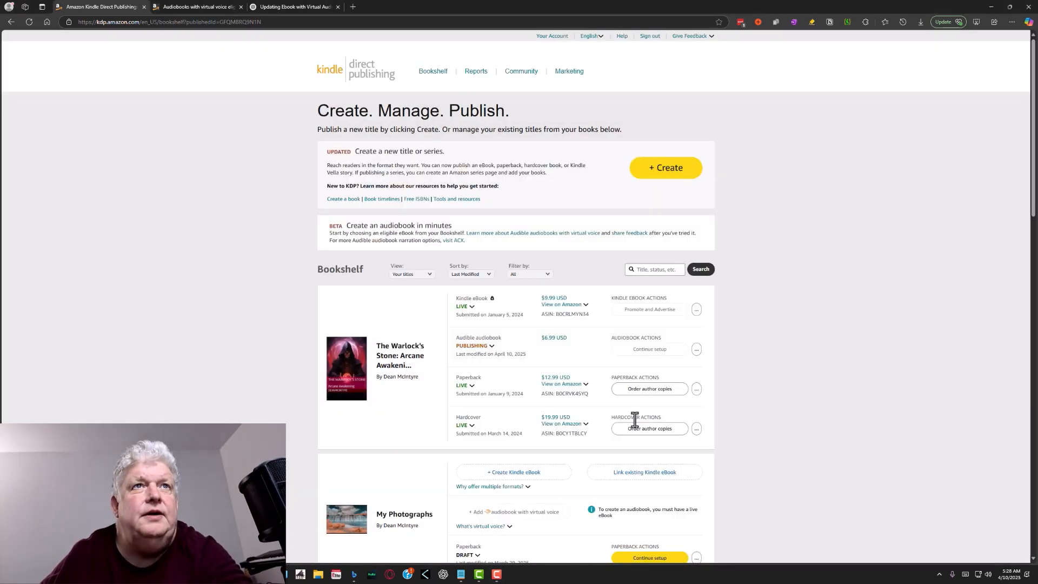